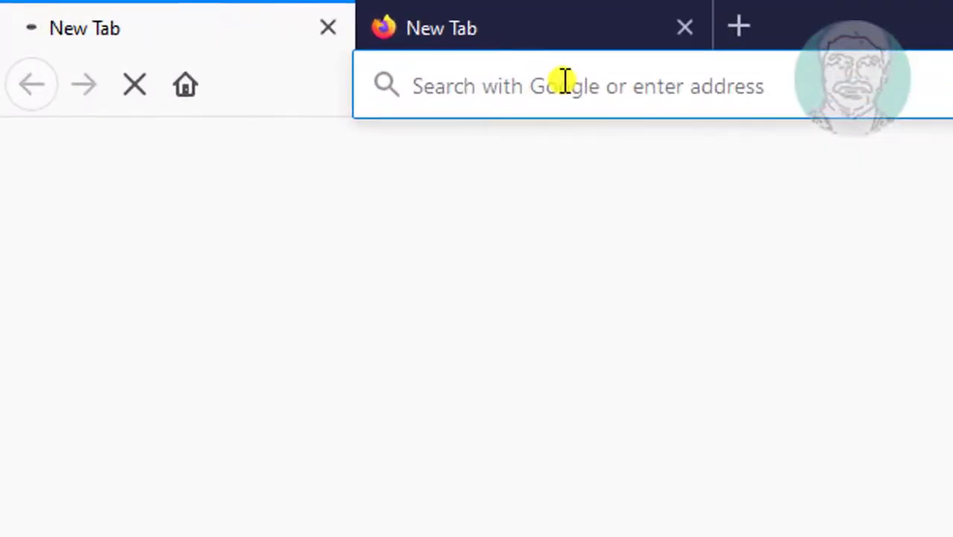
- Search the web for "hfs download" and open the rejetto.com HFS download page from the results
text(hfs )
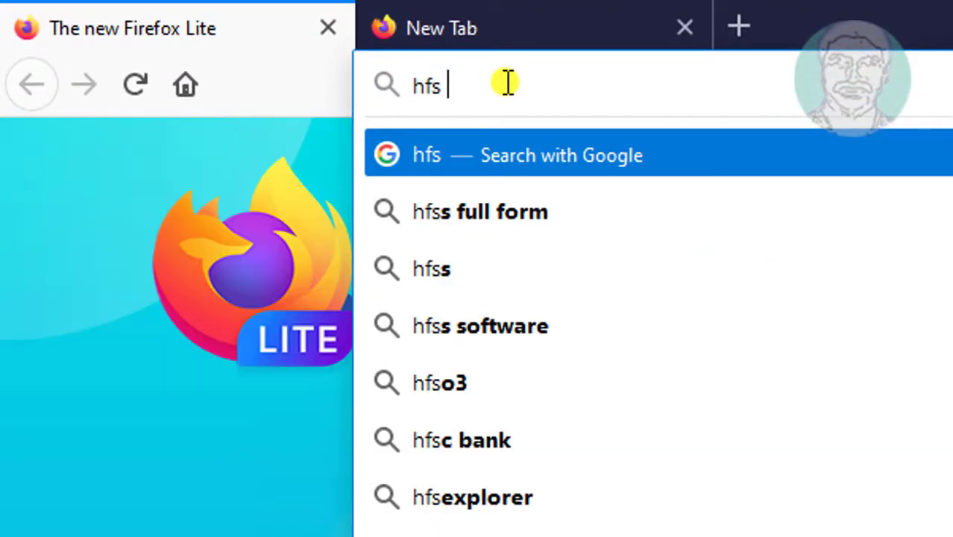
text(download)
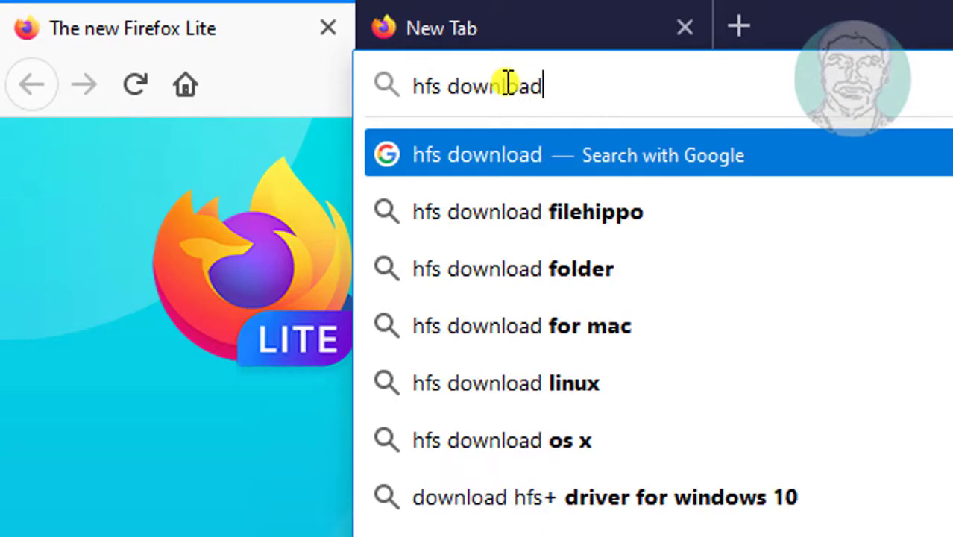
key(Return)
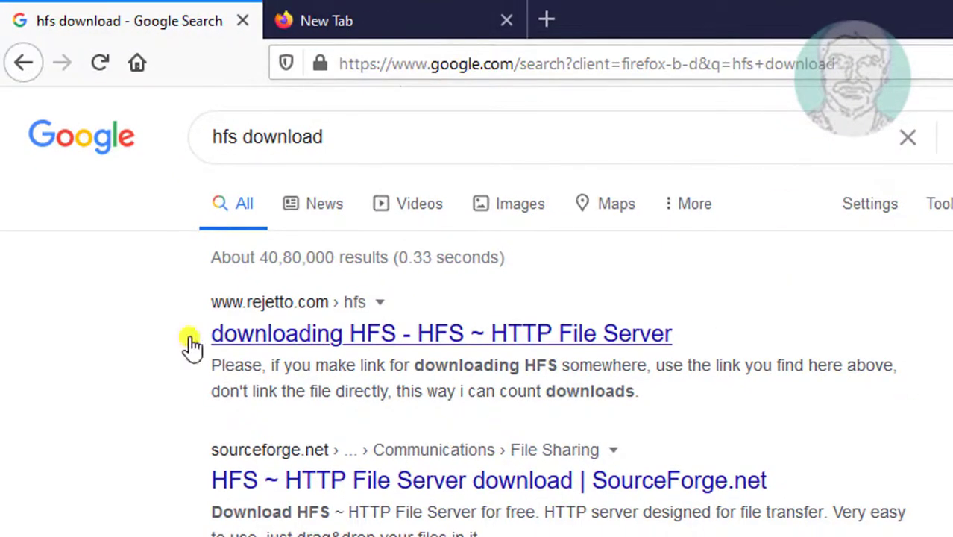
click(538, 340)
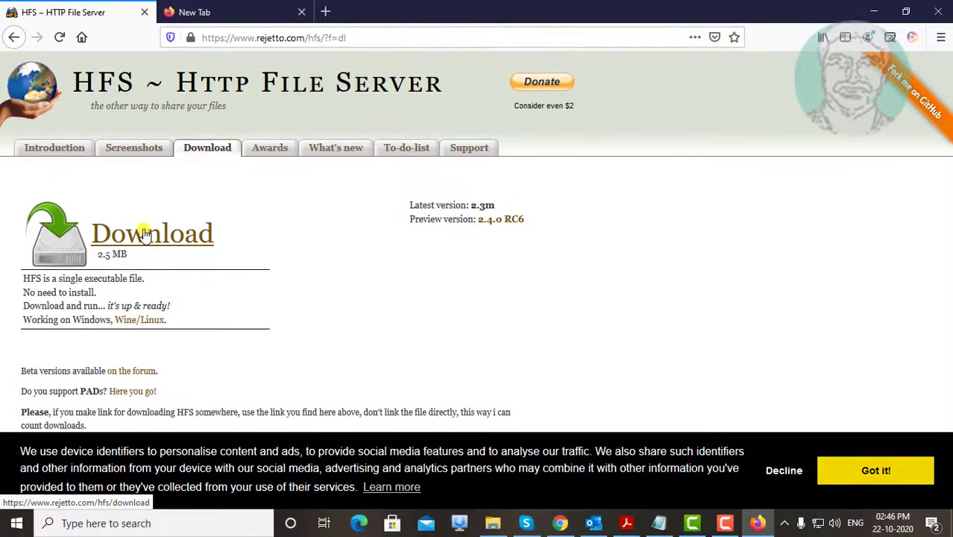
- Download hfs.exe from the rejetto page and run it from its containing folder
click(146, 235)
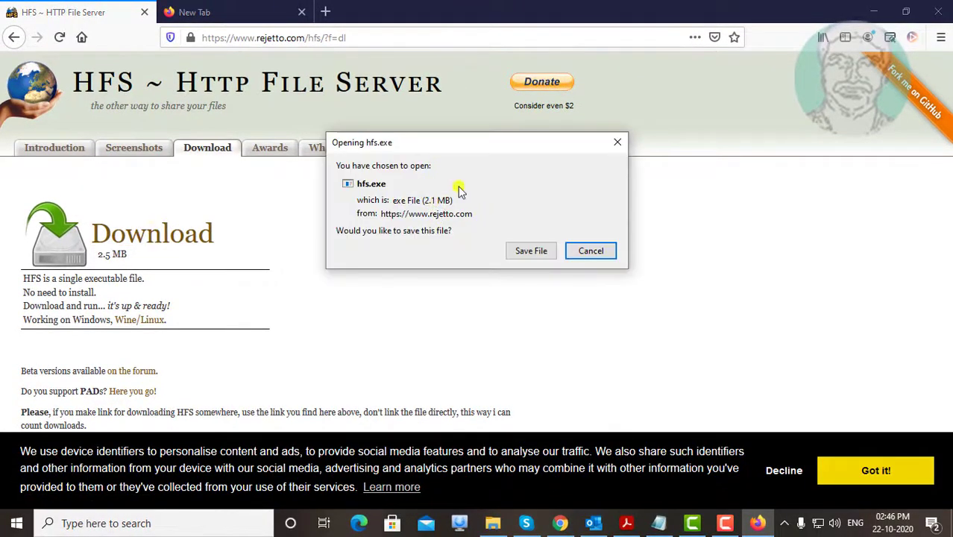
click(544, 250)
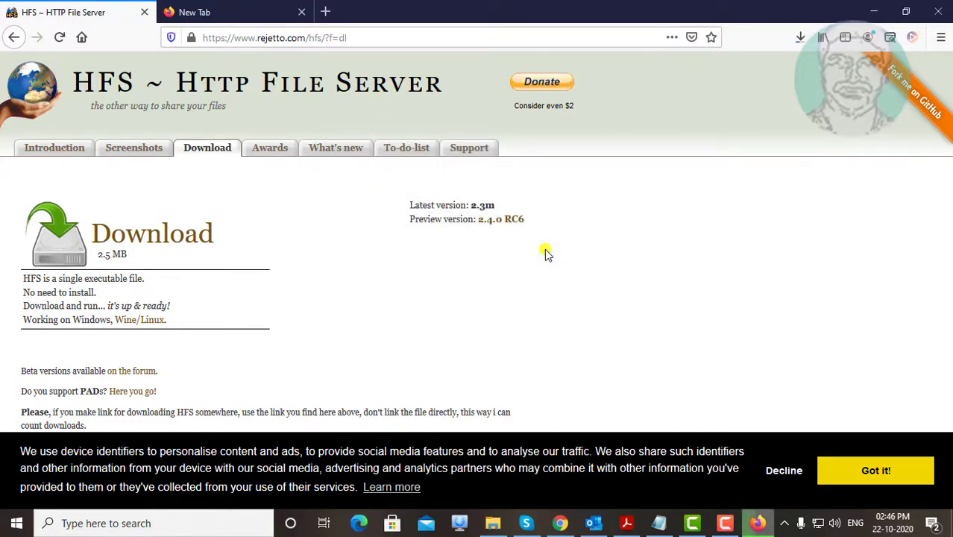
click(799, 39)
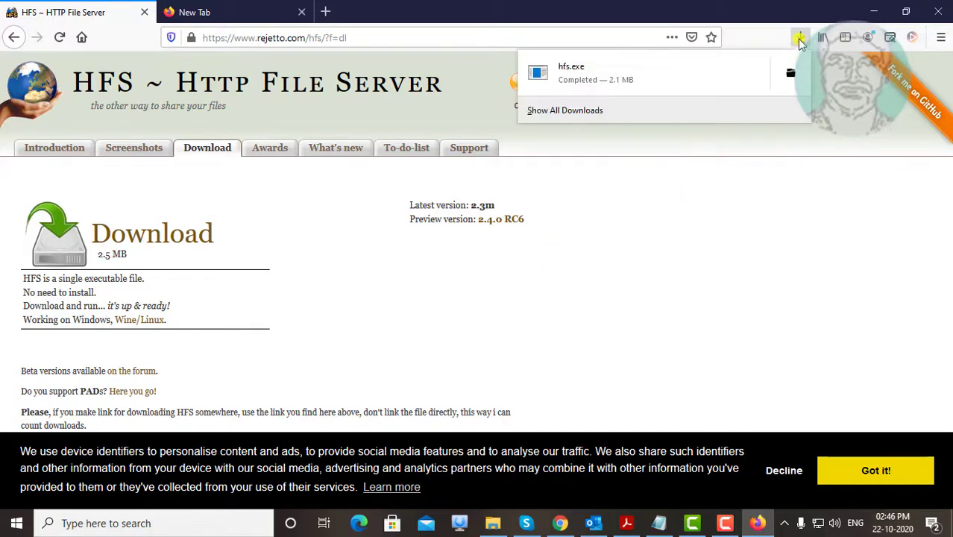
click(790, 76)
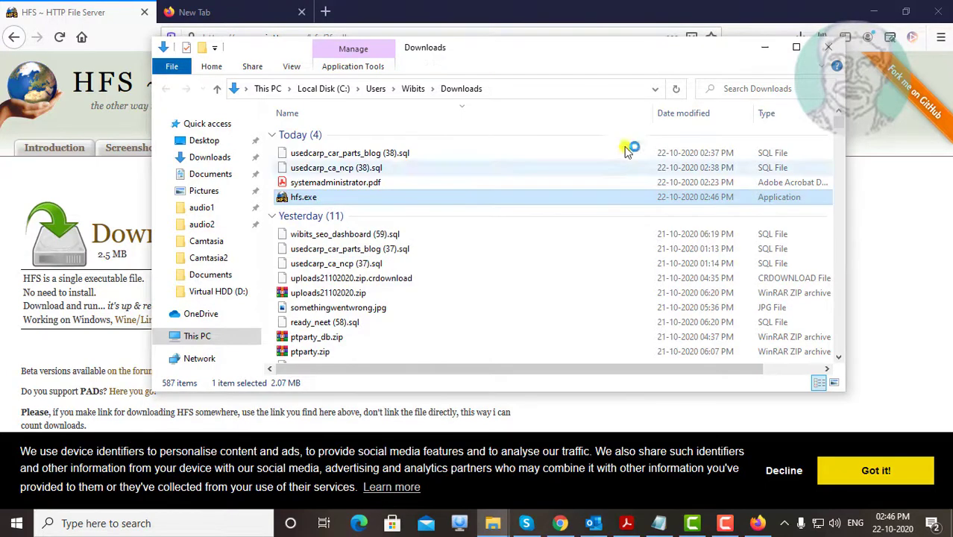
- Add HFS to the shell context menu and allow hfs.exe through the Windows firewall on public networks
click(766, 48)
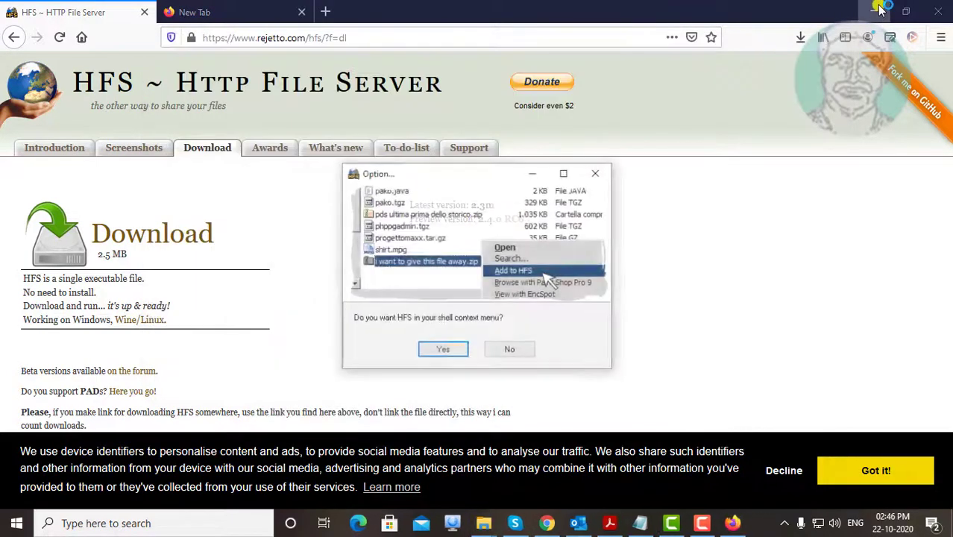
click(876, 11)
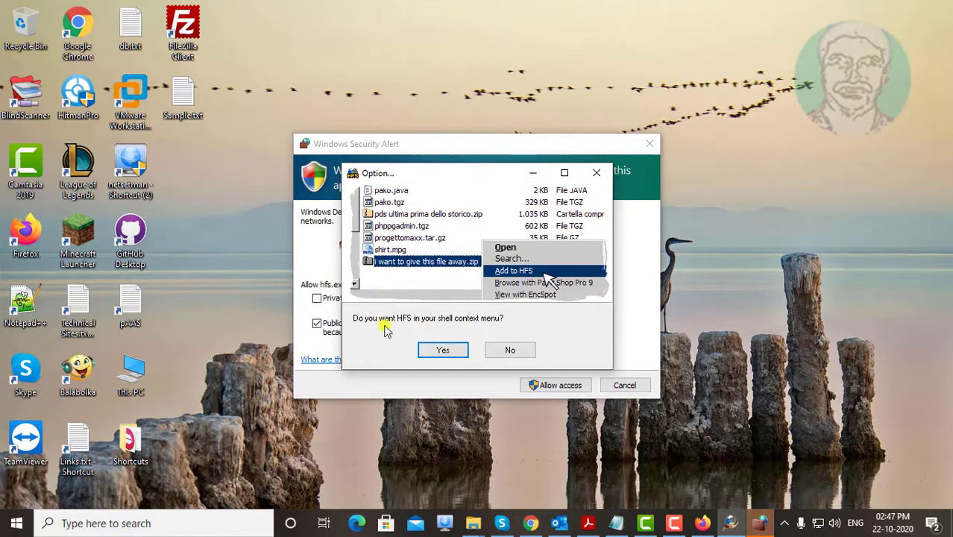
click(443, 351)
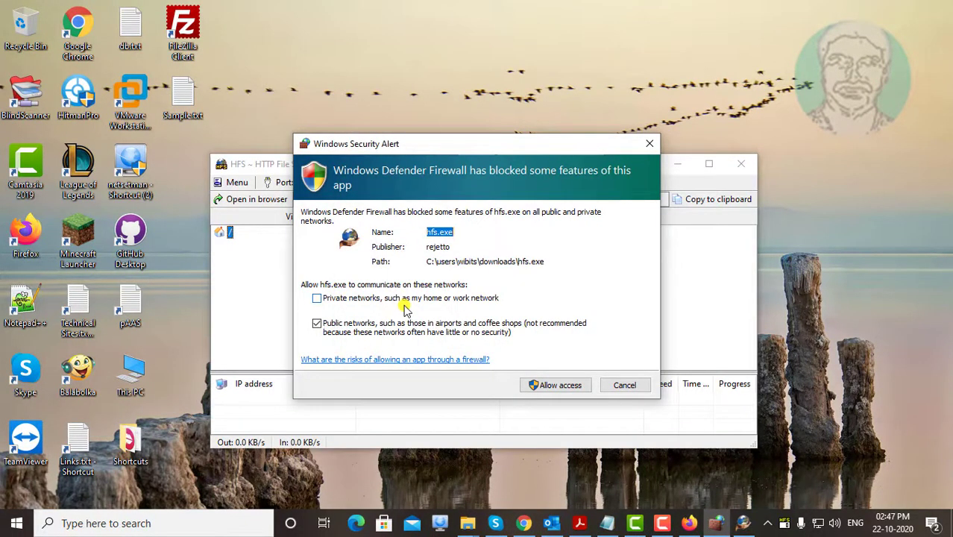
click(525, 388)
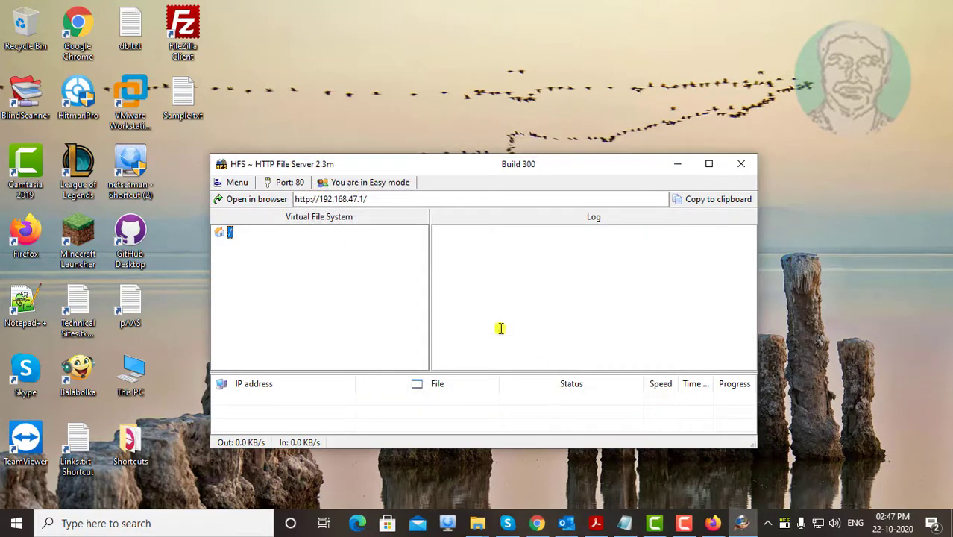
- Set the HFS server's listening port to 8081 and move its window clear of the desktop icons
drag(484, 167, 486, 61)
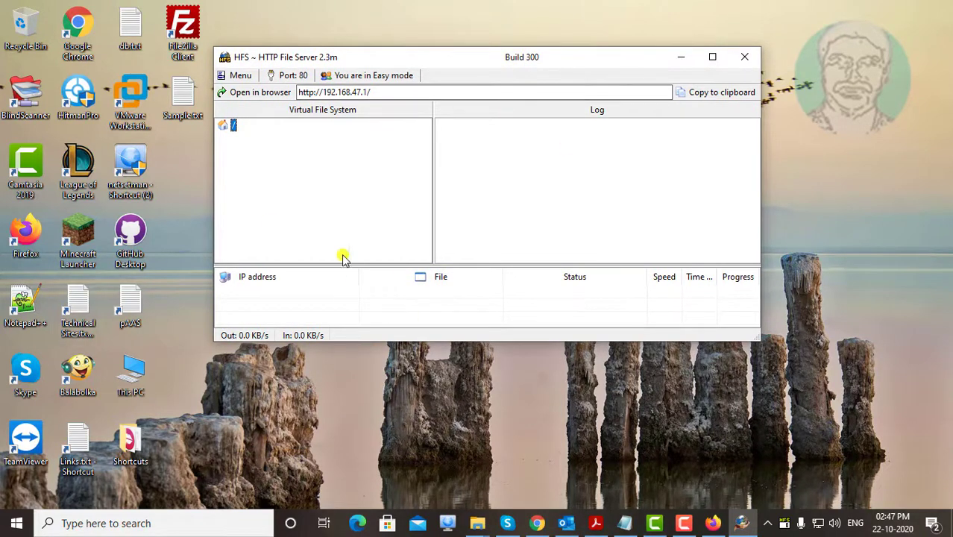
click(293, 75)
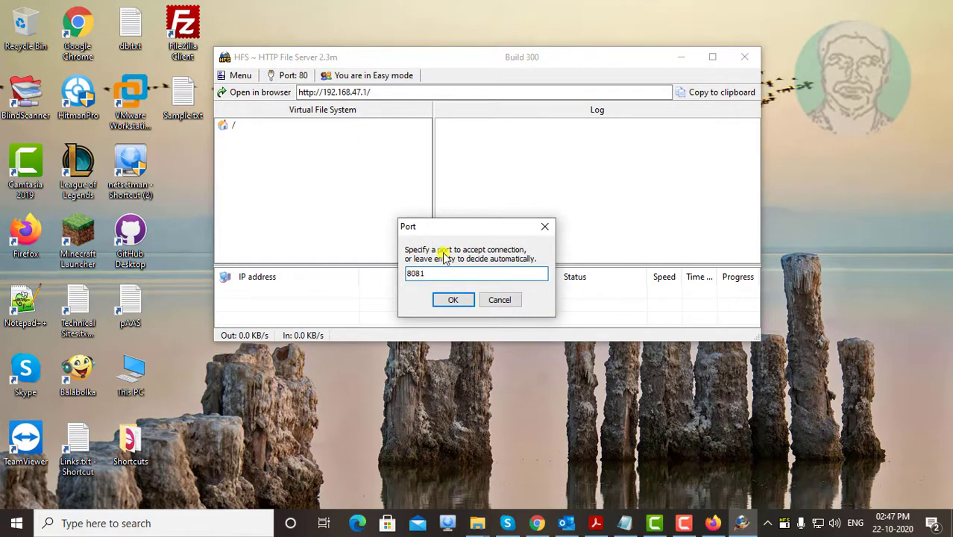
click(449, 300)
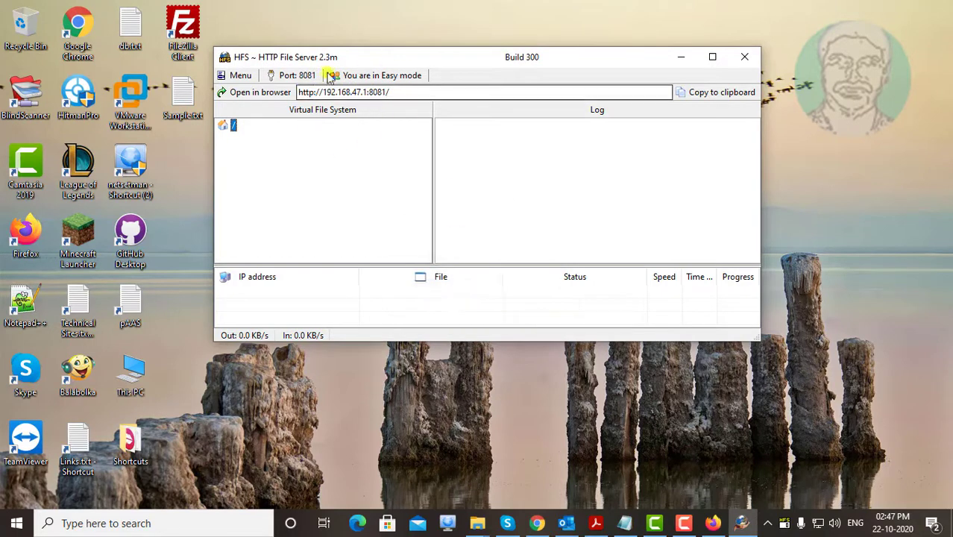
drag(399, 59, 427, 52)
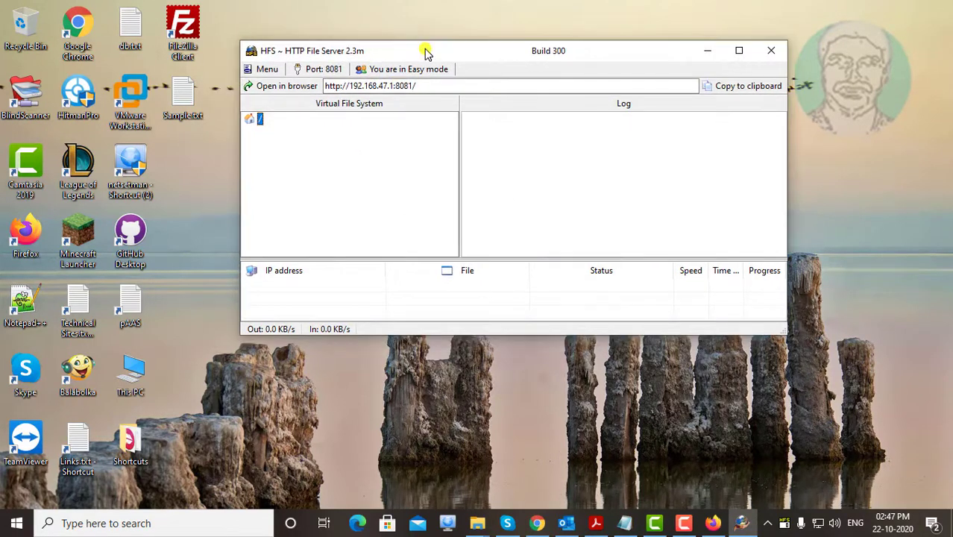
- Create a new folder named TestFolder on the desktop
right_click(183, 340)
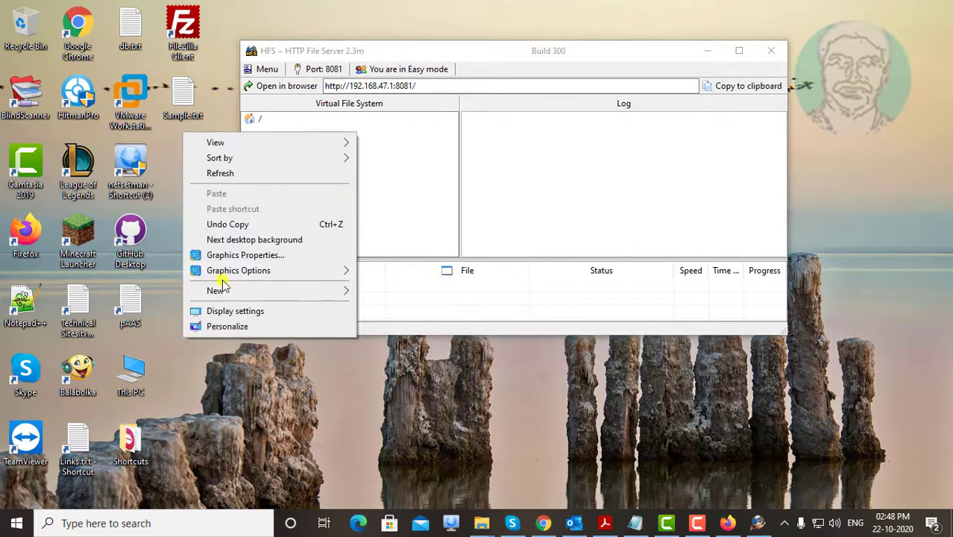
mouse_move(221, 289)
click(382, 291)
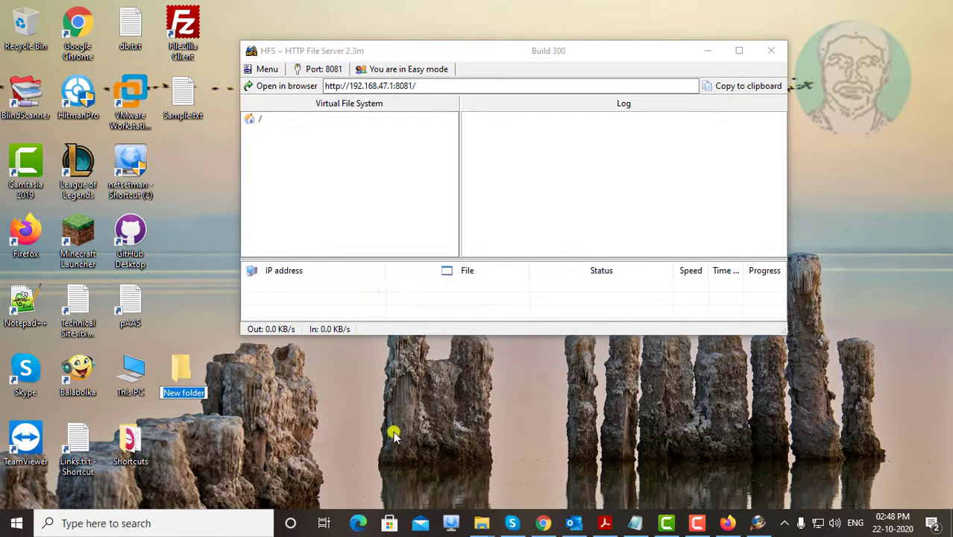
text(Test)
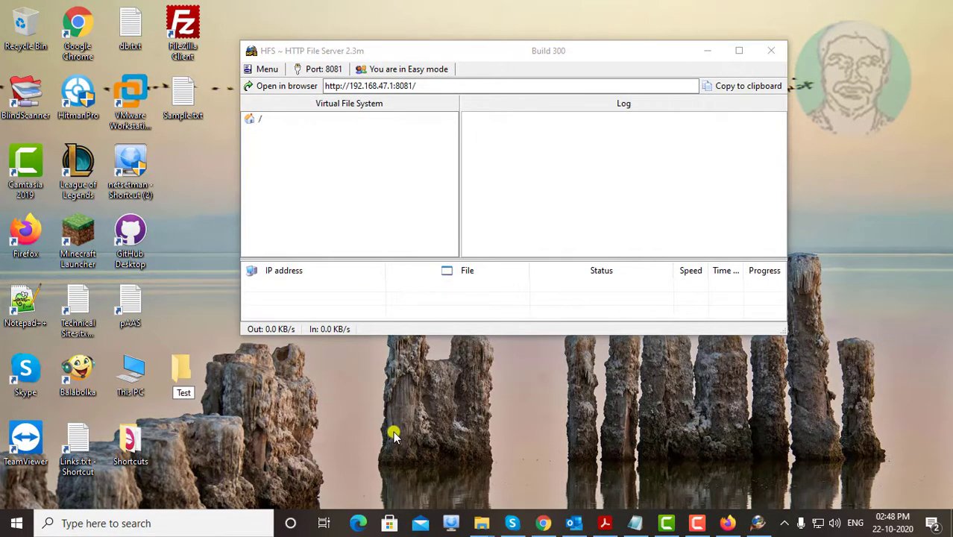
text(Folder)
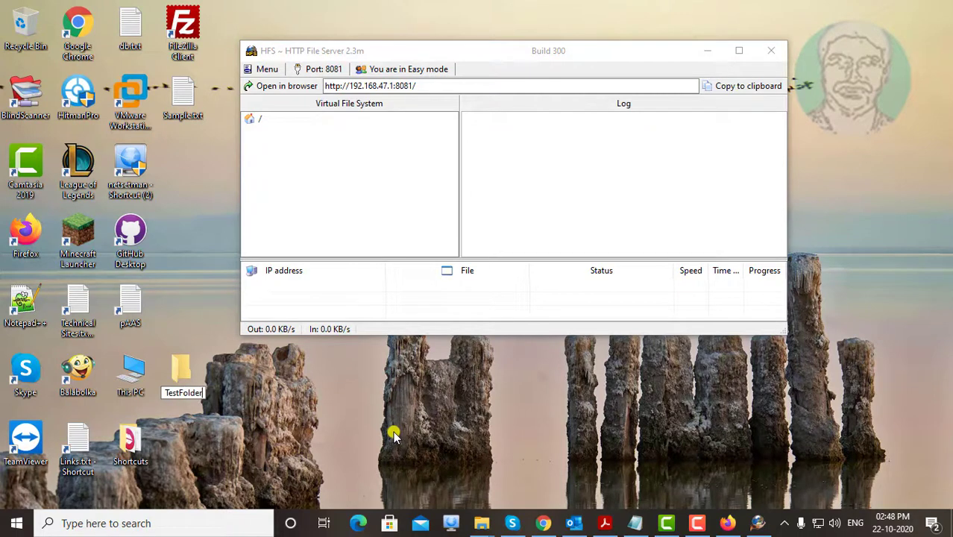
key(Return)
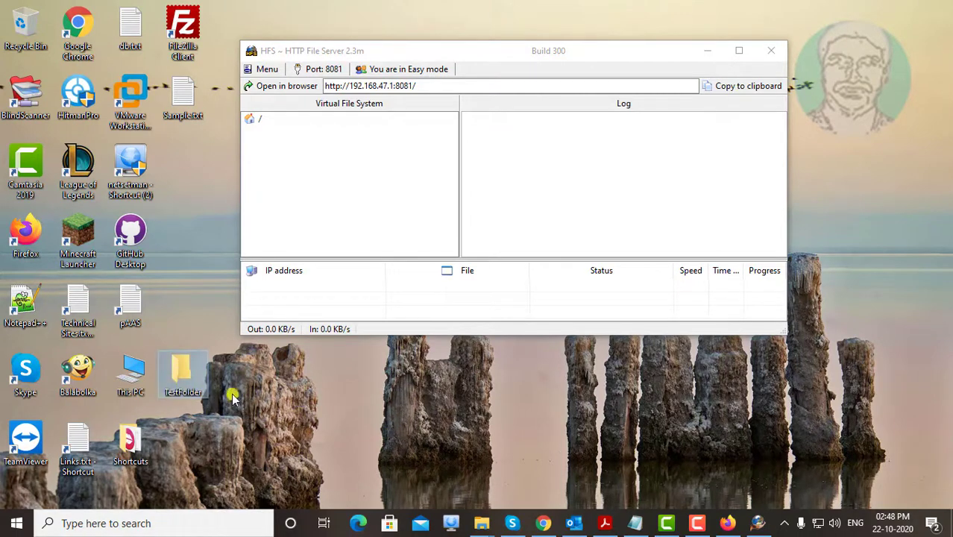
- Create a text document named test.txt inside TestFolder
double_click(181, 375)
right_click(341, 202)
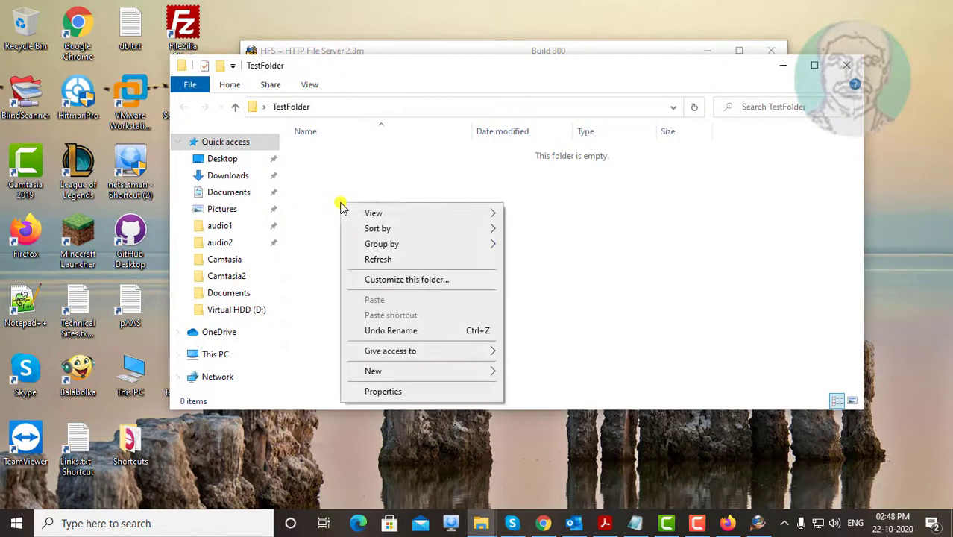
mouse_move(400, 373)
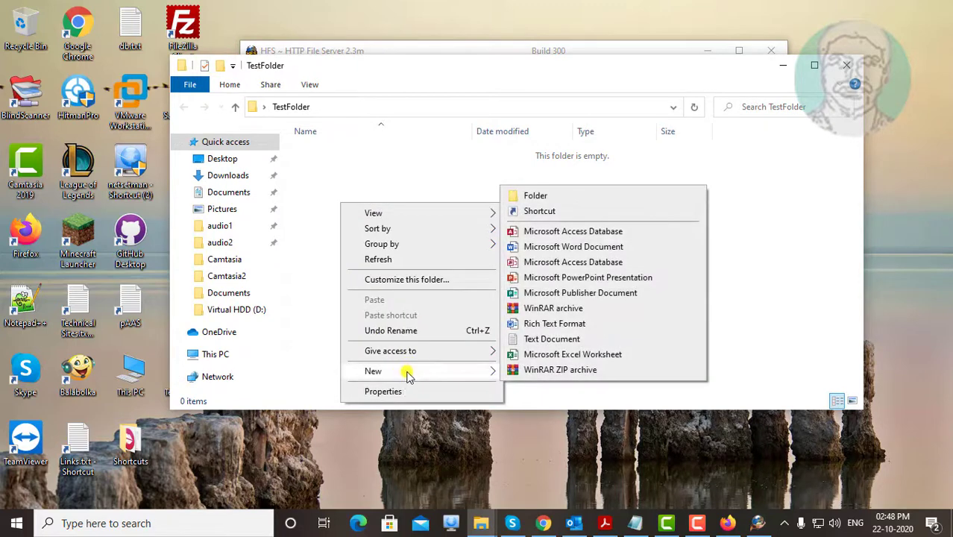
click(528, 343)
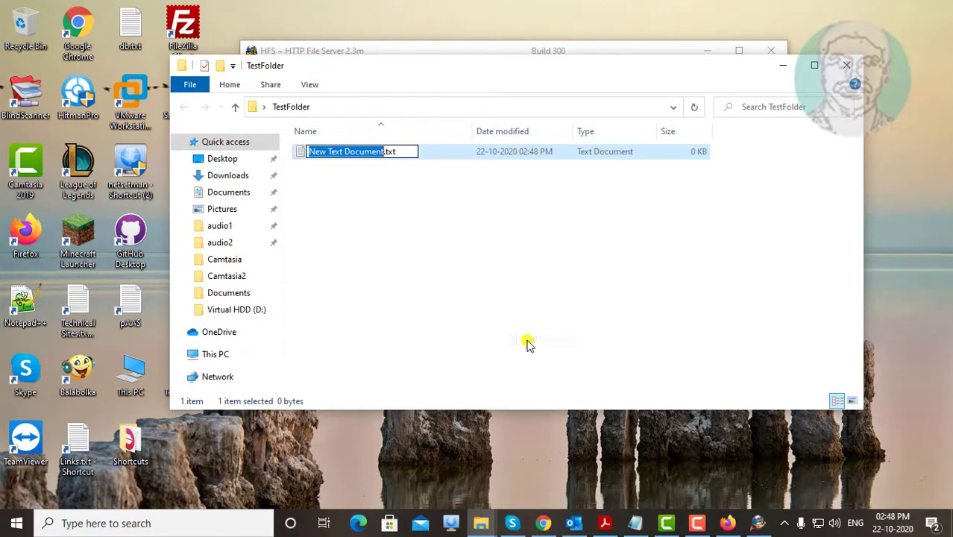
text(test)
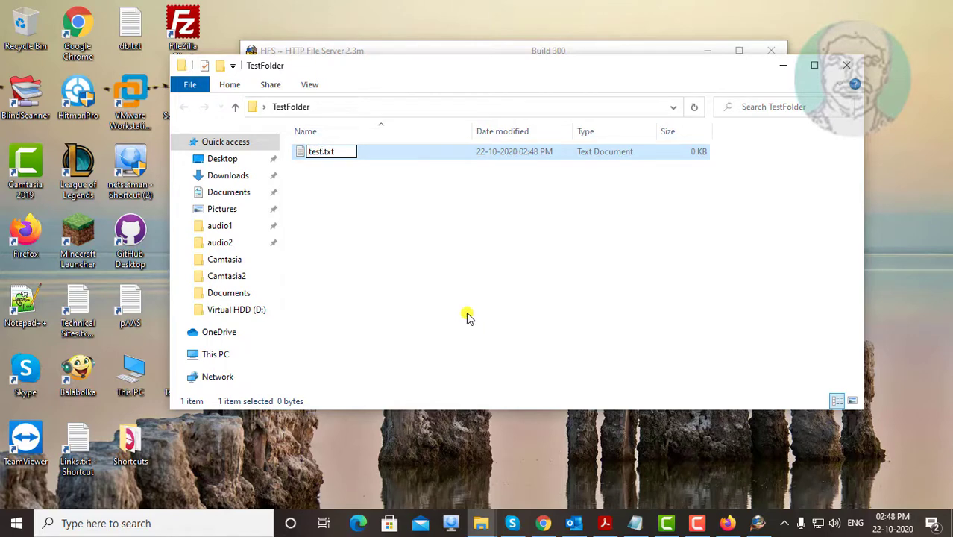
click(430, 244)
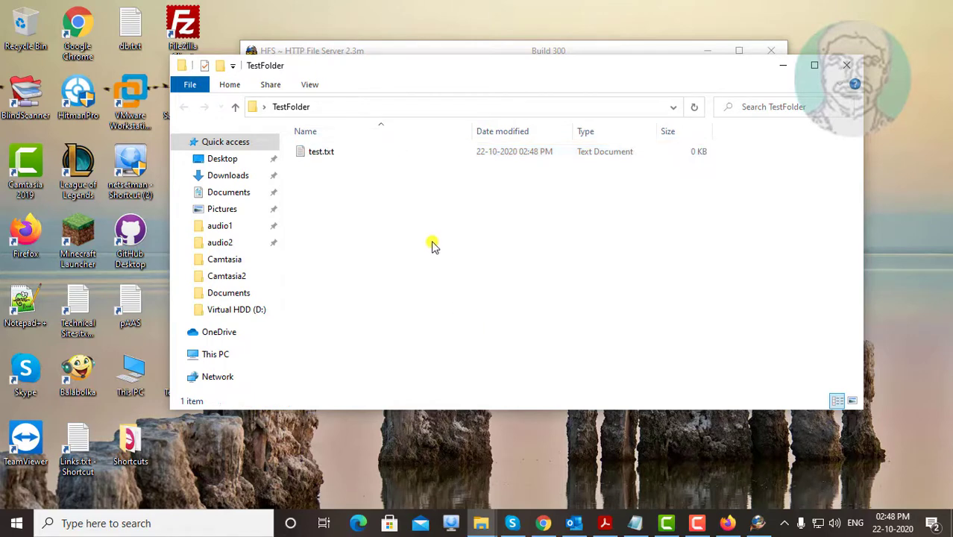
- Write "This is Test" in test.txt, save it, and close the file and the TestFolder window
double_click(323, 156)
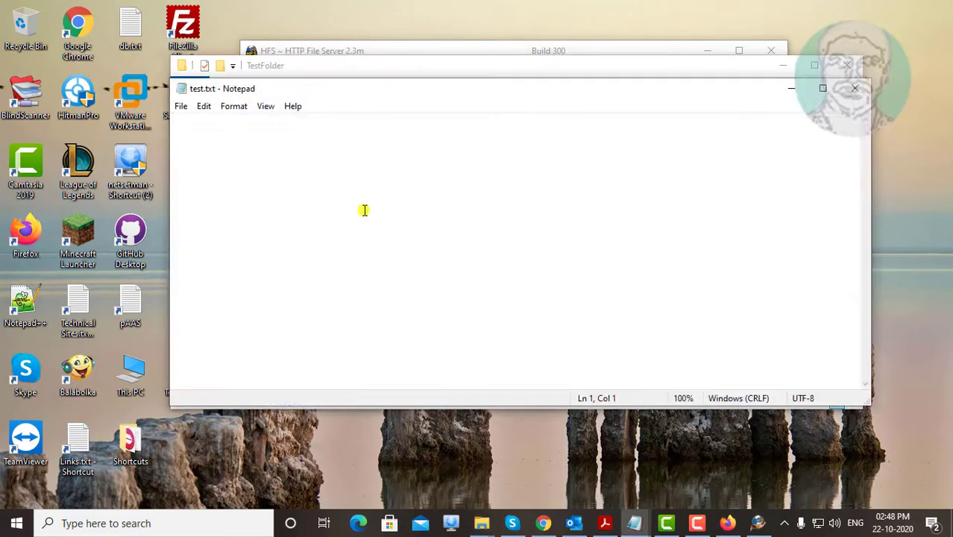
text(This is Test)
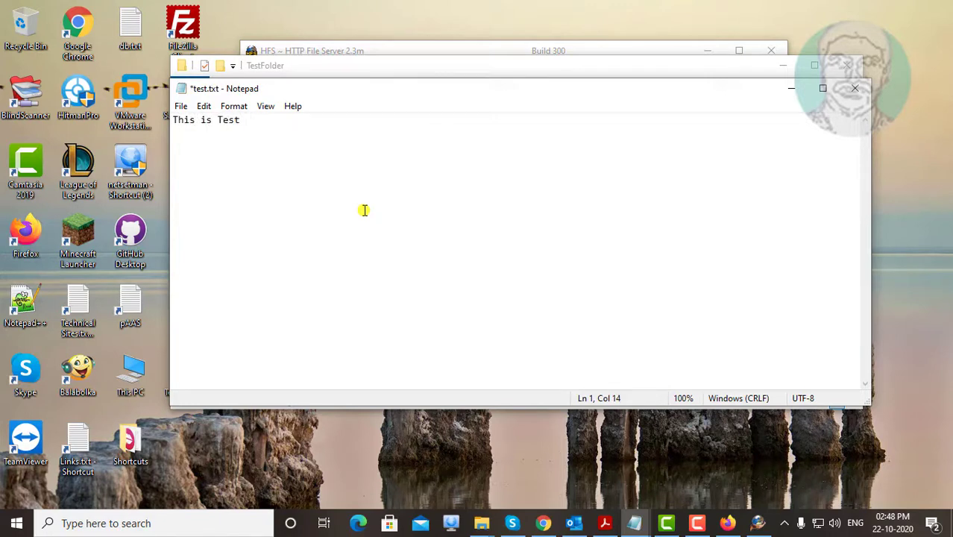
click(181, 106)
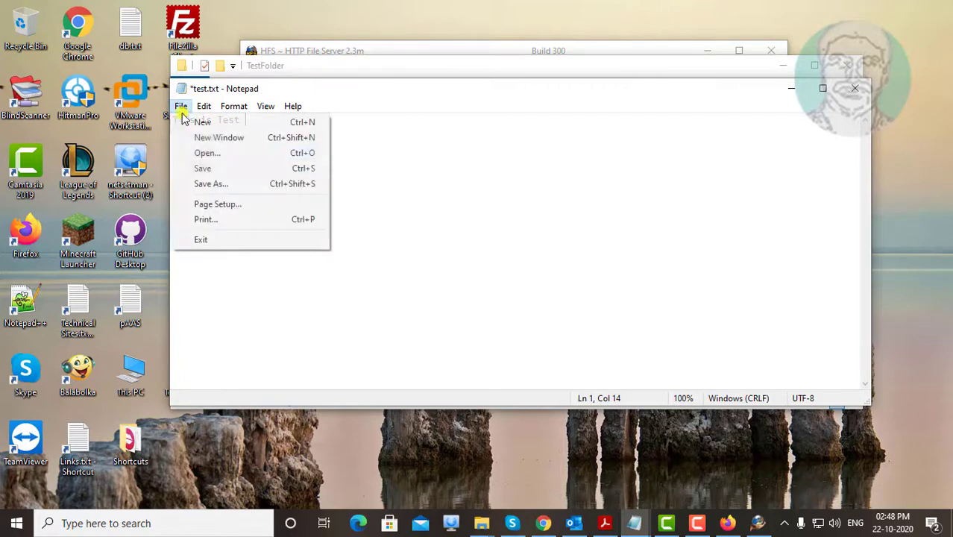
click(196, 166)
click(855, 88)
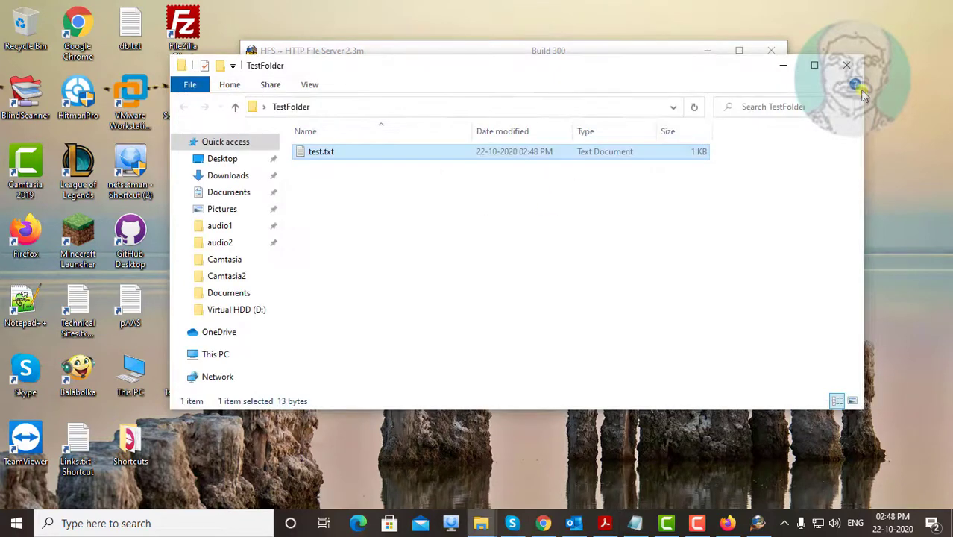
click(847, 65)
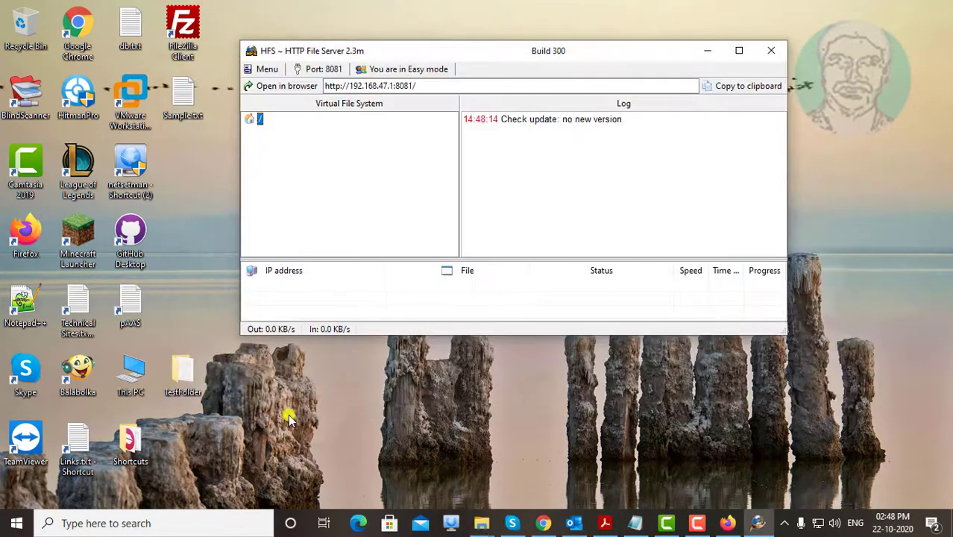
- Add the desktop TestFolder to the HFS virtual file system as a real folder
drag(187, 377, 279, 148)
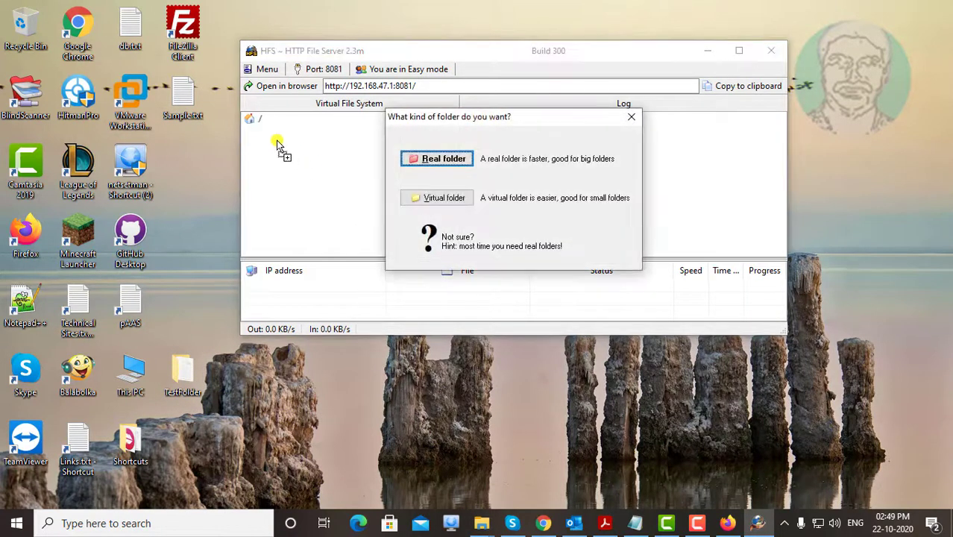
click(443, 159)
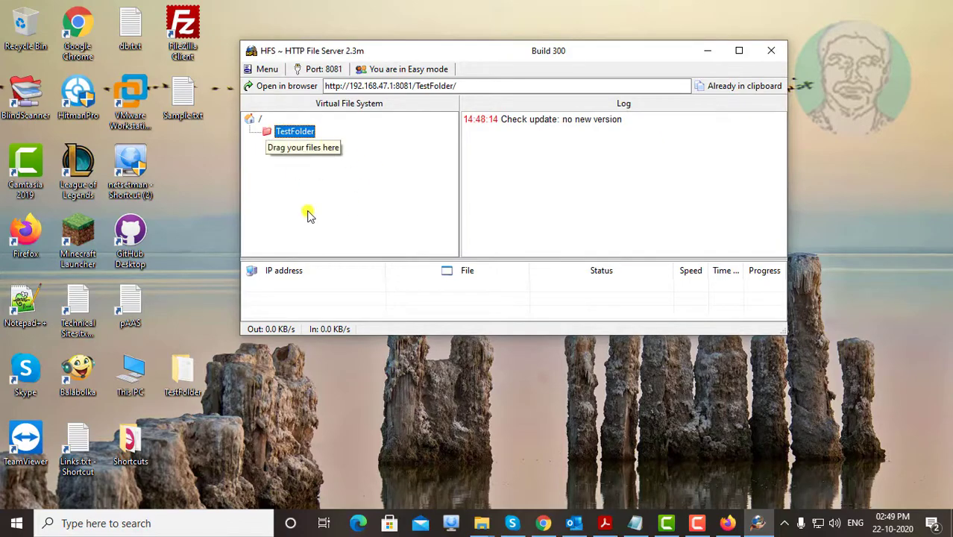
- Switch to Firefox and search the web for "ngrok download" in the empty tab
click(727, 523)
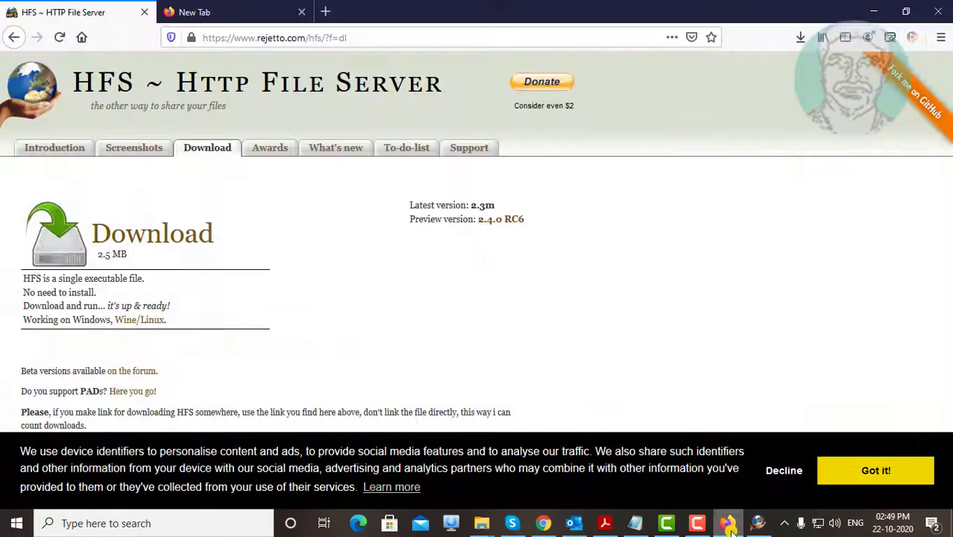
click(253, 12)
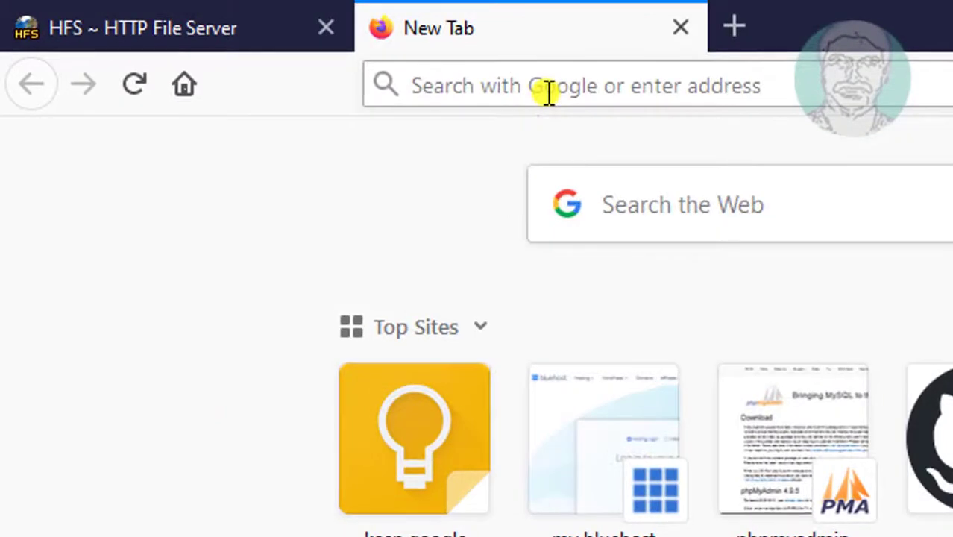
click(489, 92)
text(ng)
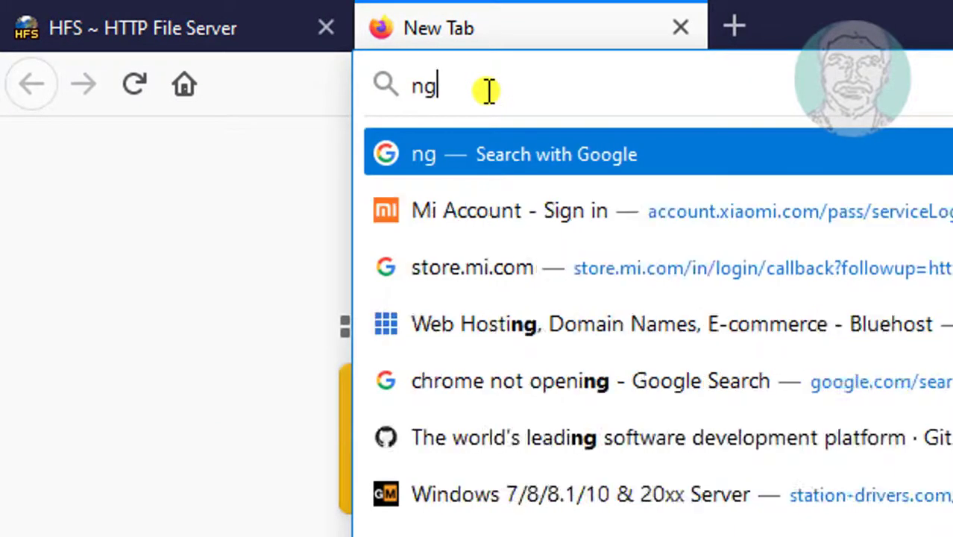
text(rok downl)
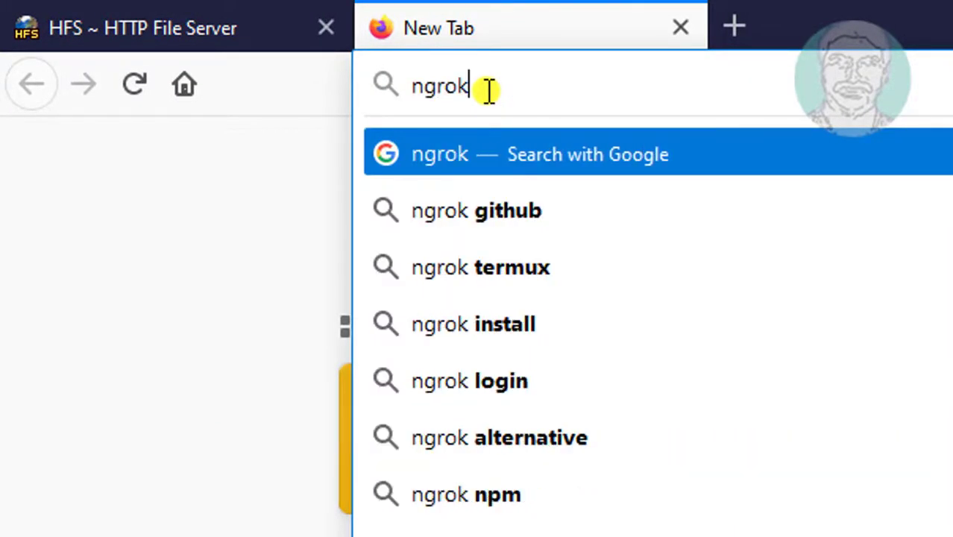
text(oad)
key(Return)
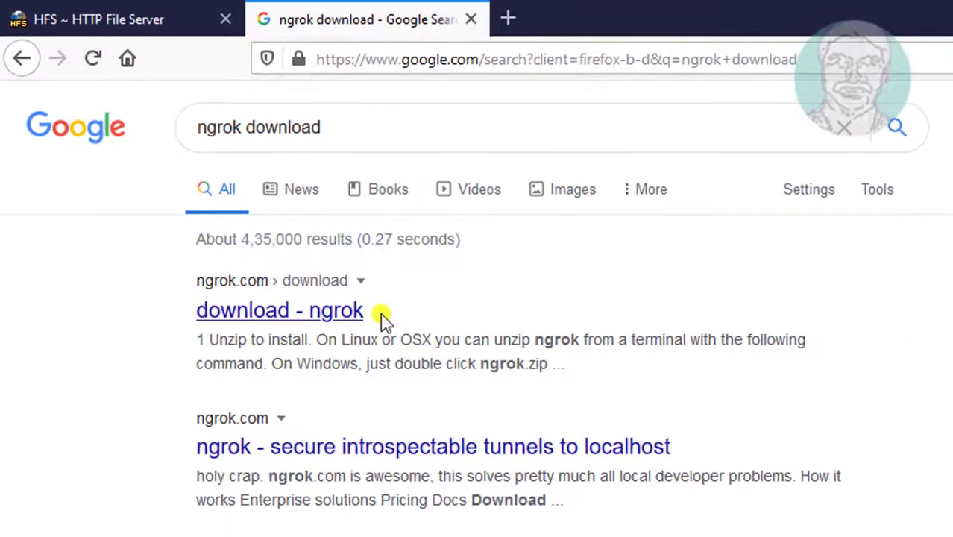
- Open the ngrok download page from the search results and save the Windows archive ngrok-stable-windows-amd64.zip
click(351, 311)
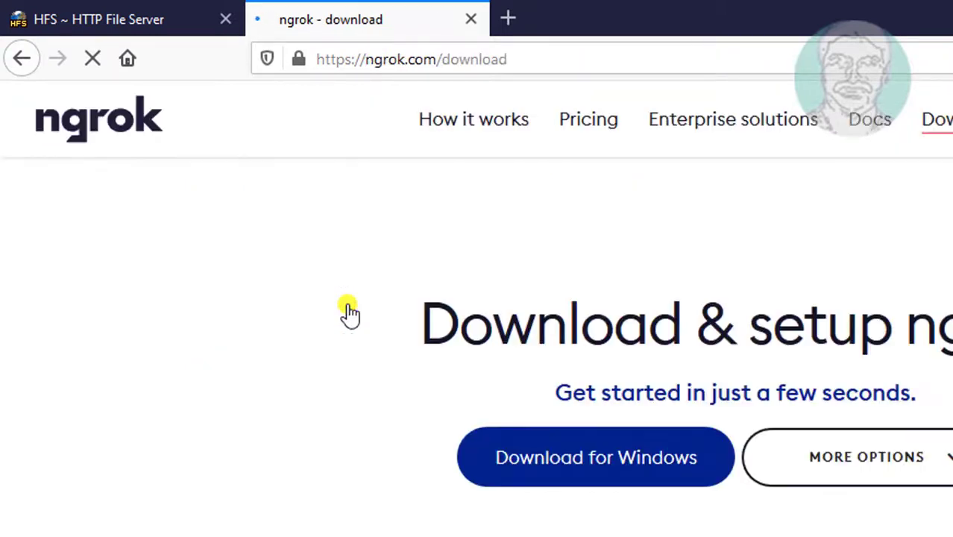
click(625, 473)
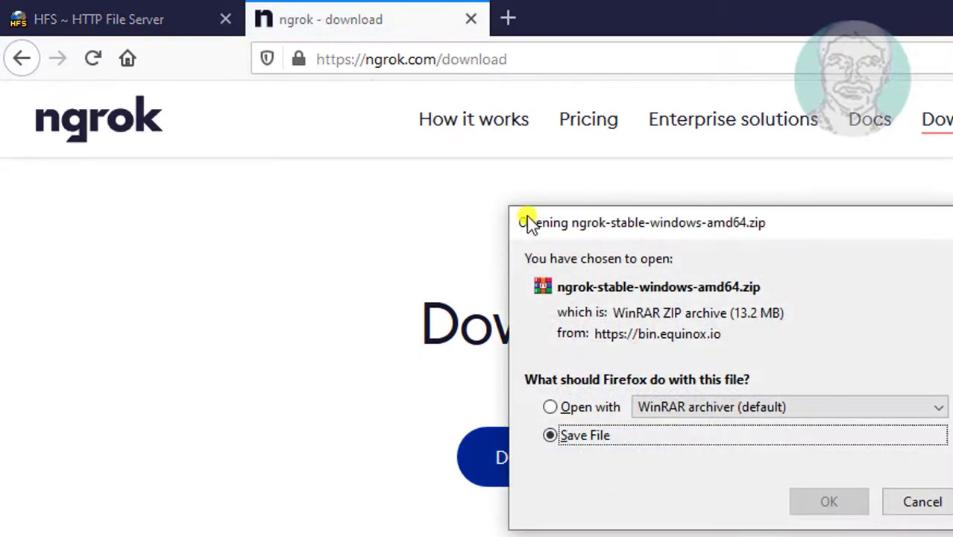
click(858, 506)
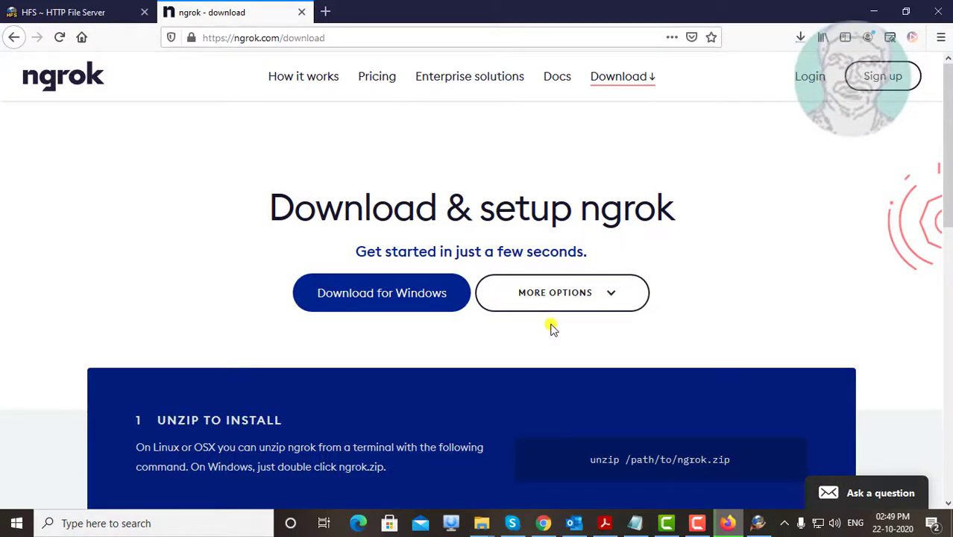
- Show the downloaded ngrok-stable-windows-amd64.zip in its folder, extract it to a subfolder of the same name, and minimize the browser
click(800, 36)
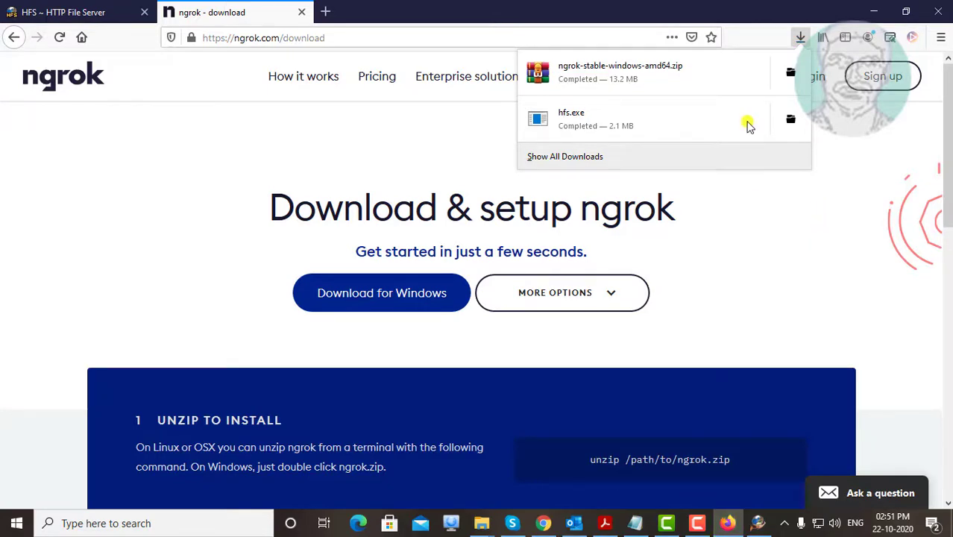
click(790, 74)
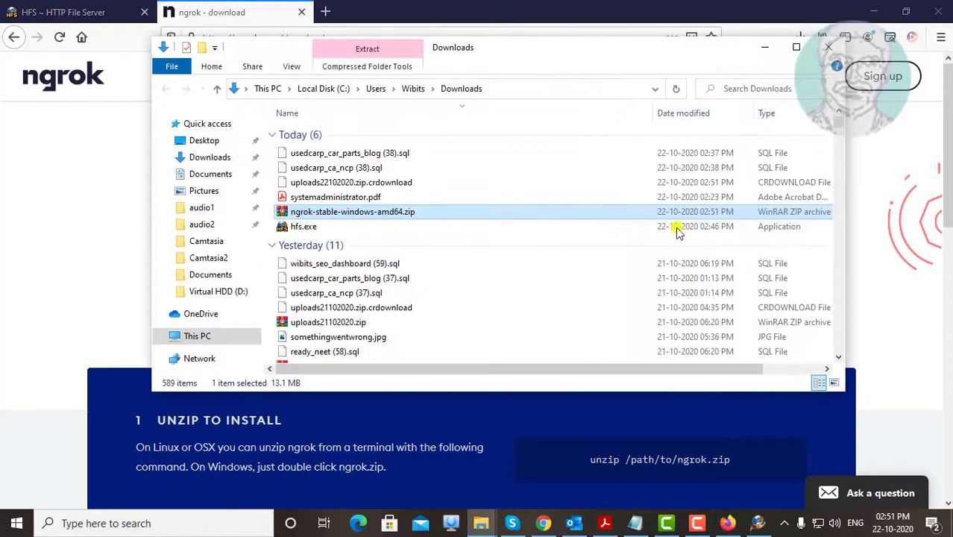
right_click(364, 214)
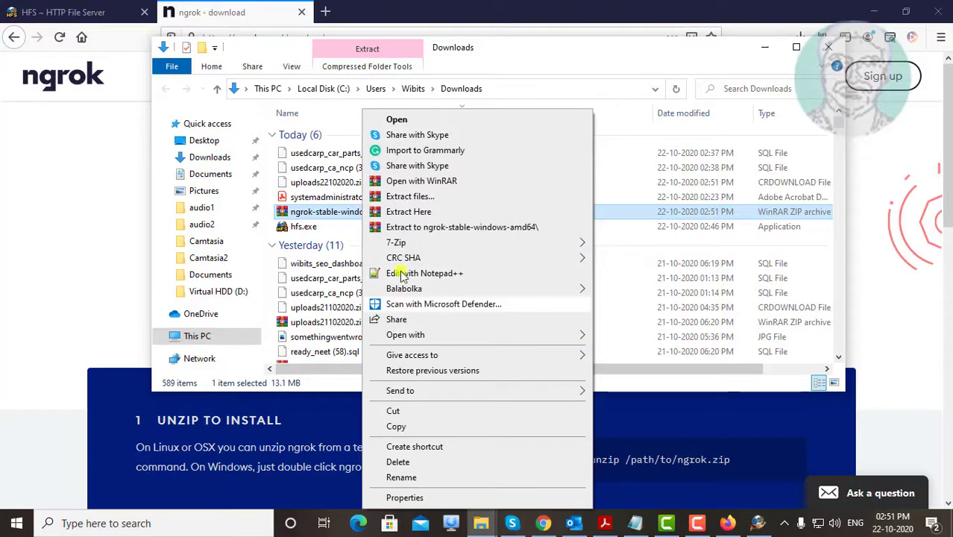
click(435, 228)
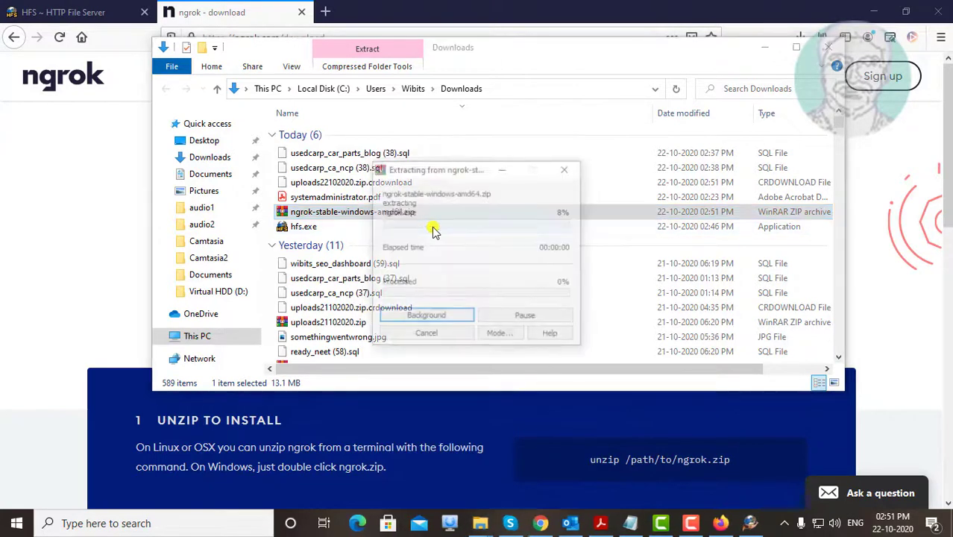
click(874, 12)
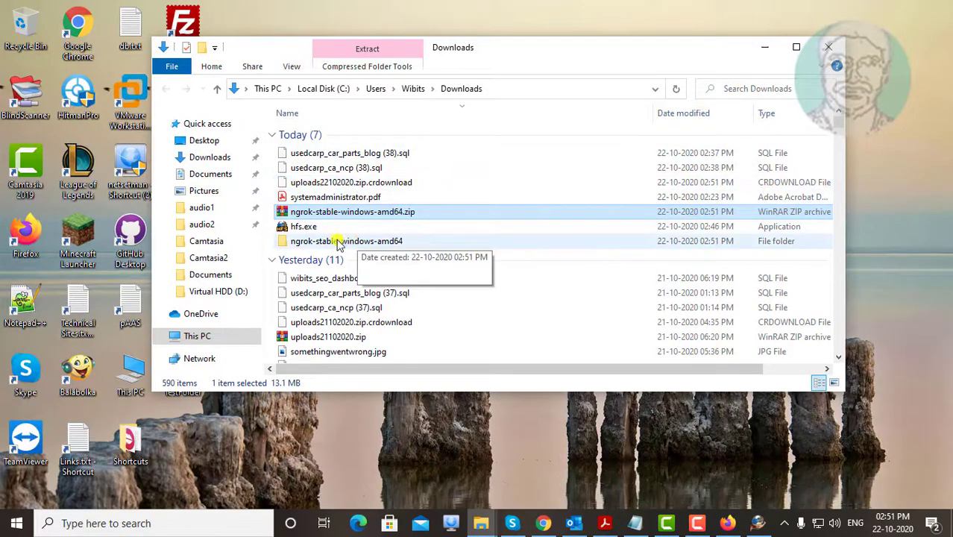
- Copy ngrok.exe from the extracted ngrok-stable-windows-amd64 folder
double_click(364, 249)
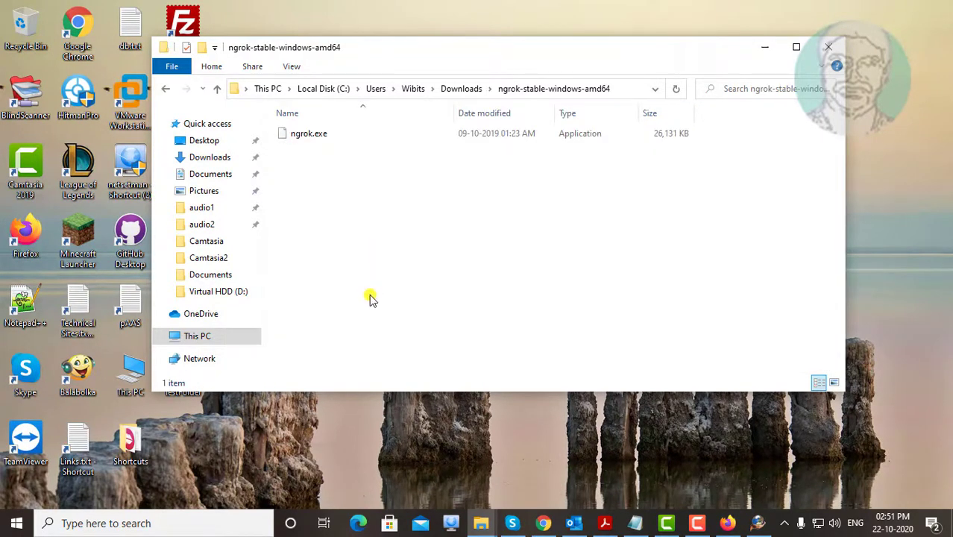
right_click(325, 135)
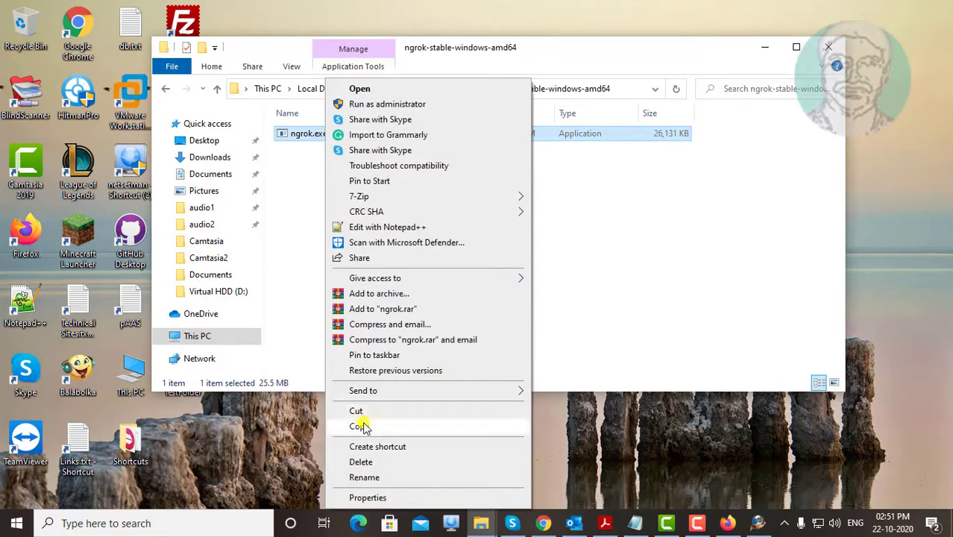
click(361, 426)
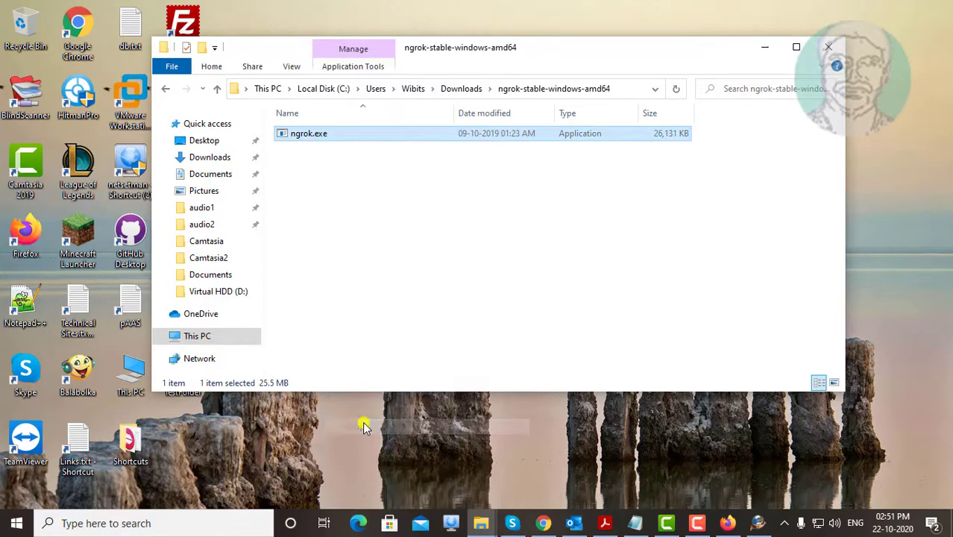
- Create a new folder named ngrok in the root of Local Disk (C:)
click(207, 337)
double_click(344, 282)
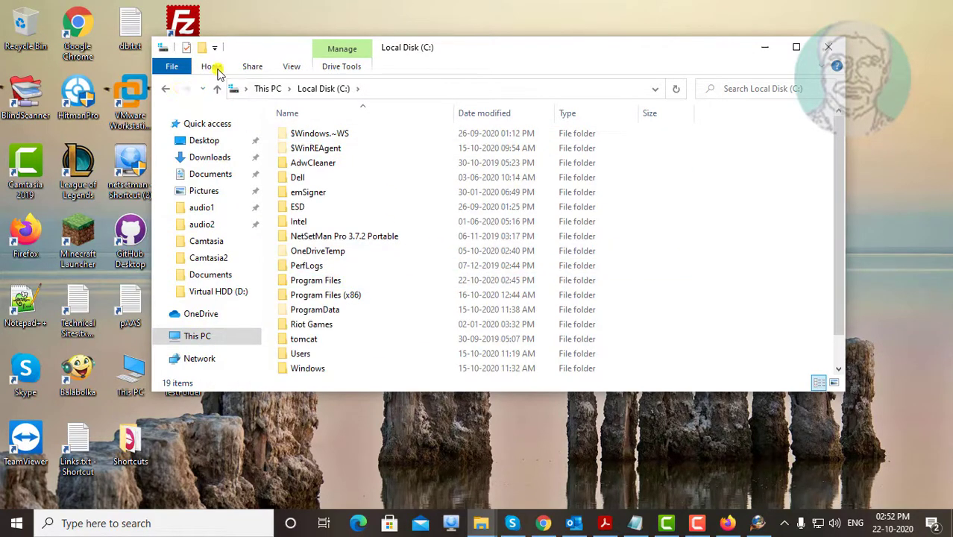
right_click(707, 253)
mouse_move(736, 396)
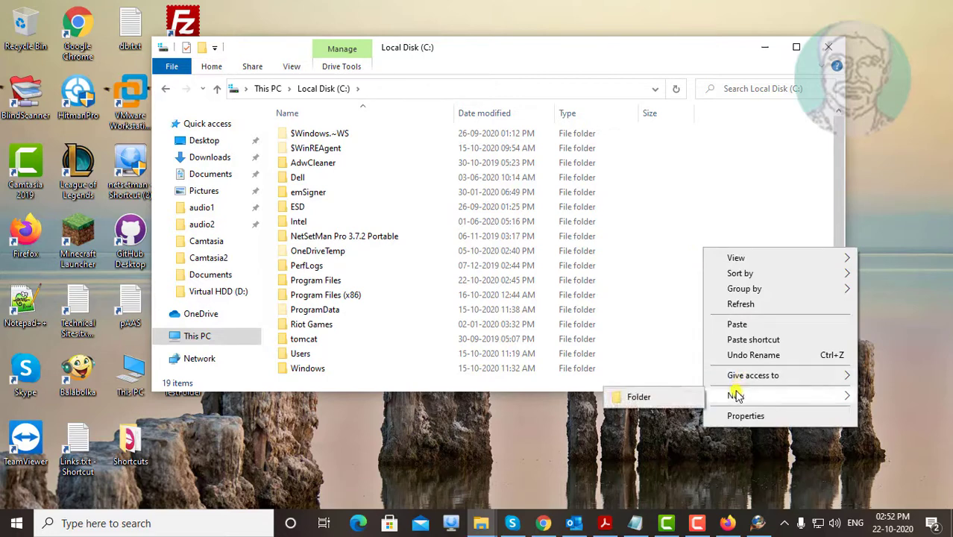
click(665, 397)
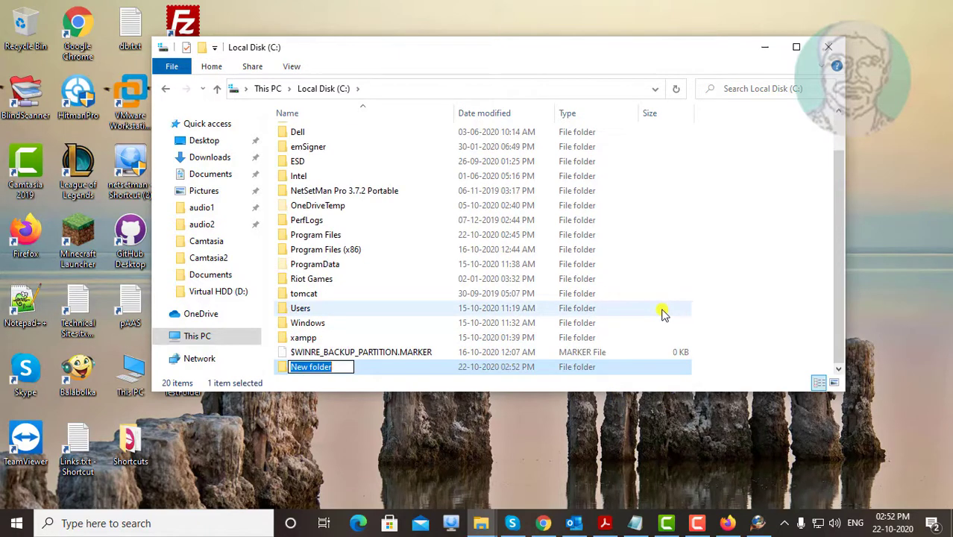
key(BackSpace)
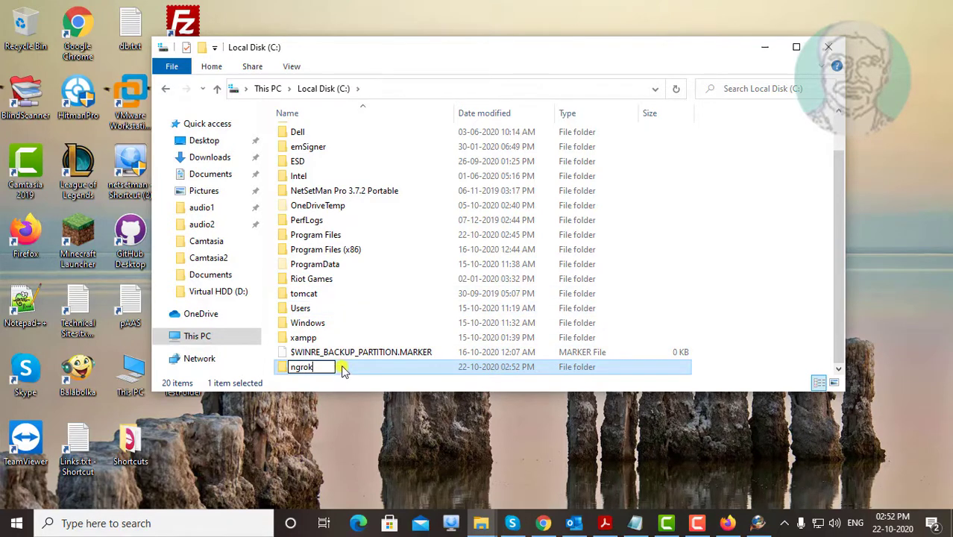
key(Return)
- Paste the copied ngrok.exe into the C:\ngrok folder and close the File Explorer window
double_click(343, 367)
right_click(343, 221)
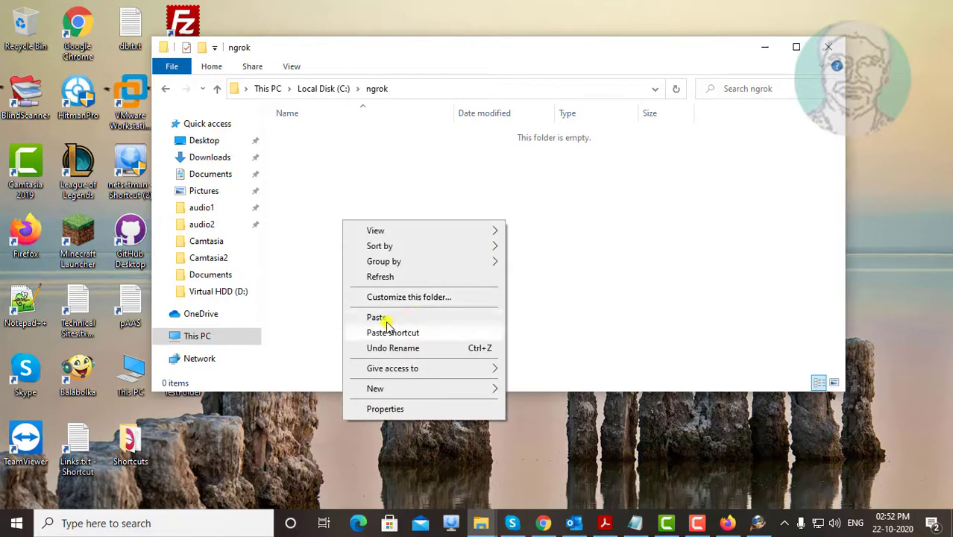
click(378, 317)
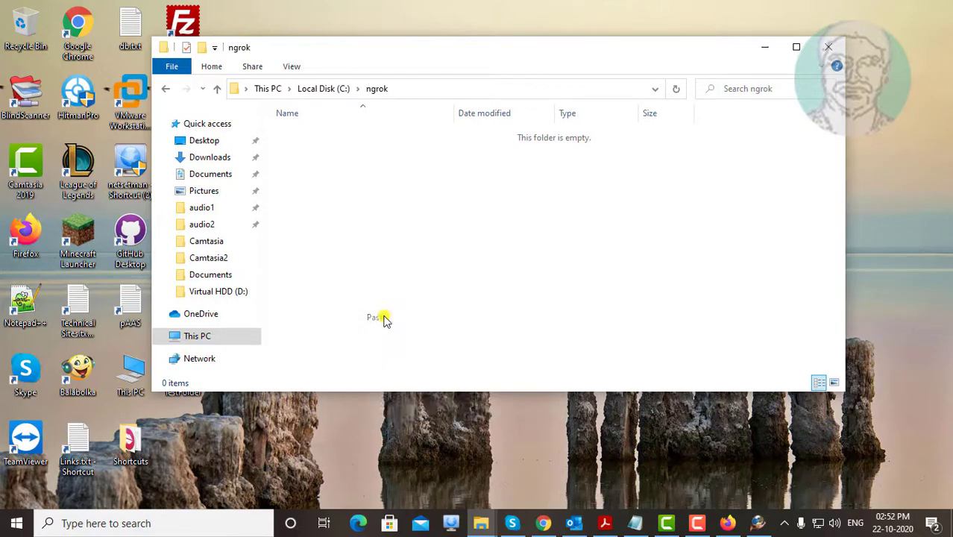
click(451, 227)
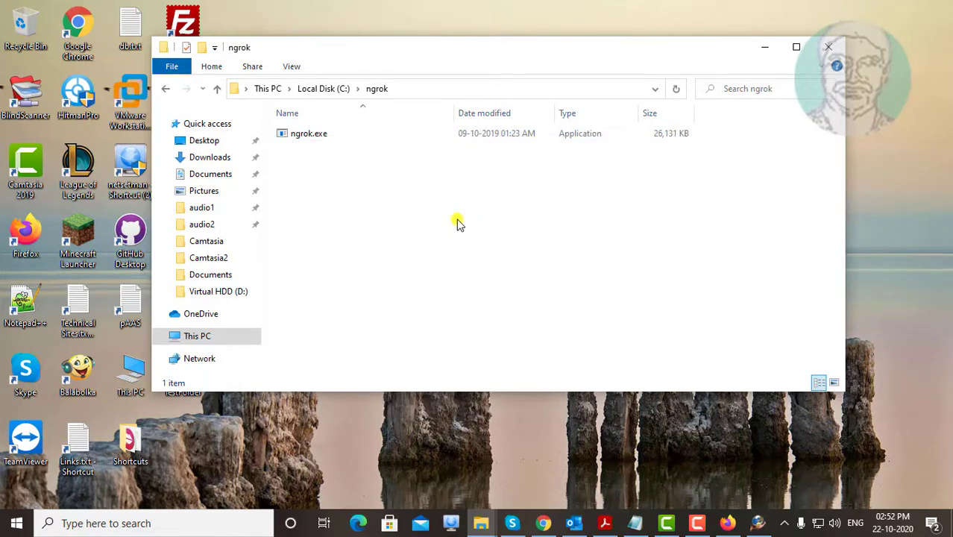
click(828, 47)
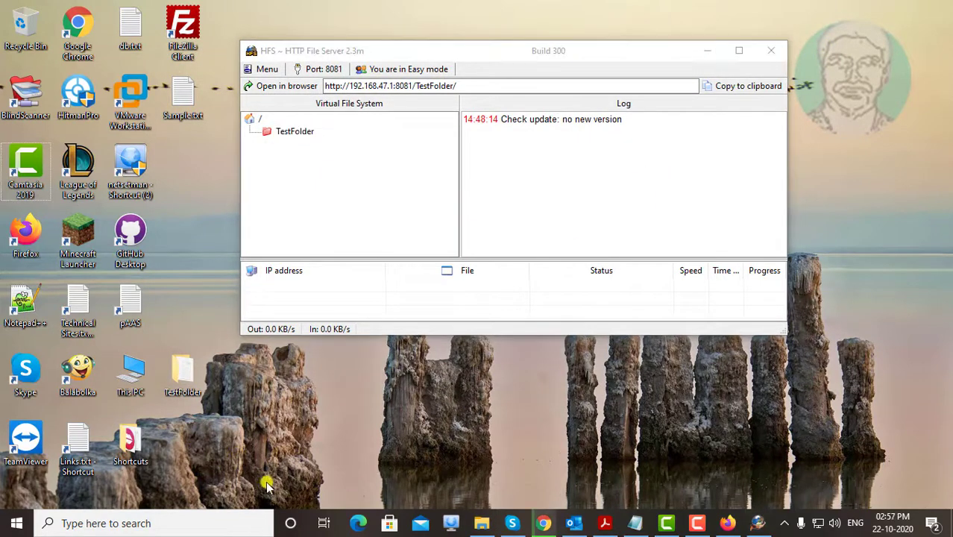
- Find Windows PowerShell with the Windows search and run it as administrator
click(139, 523)
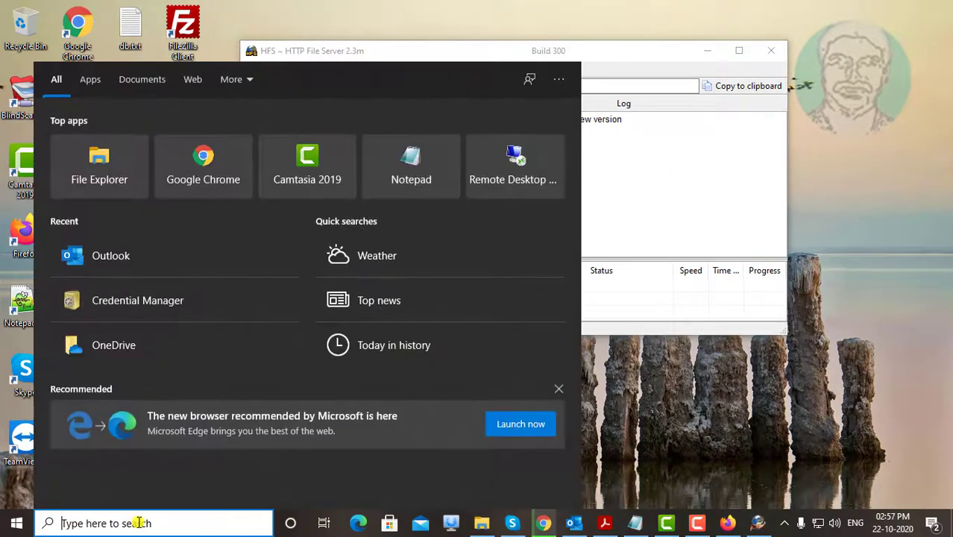
text(p)
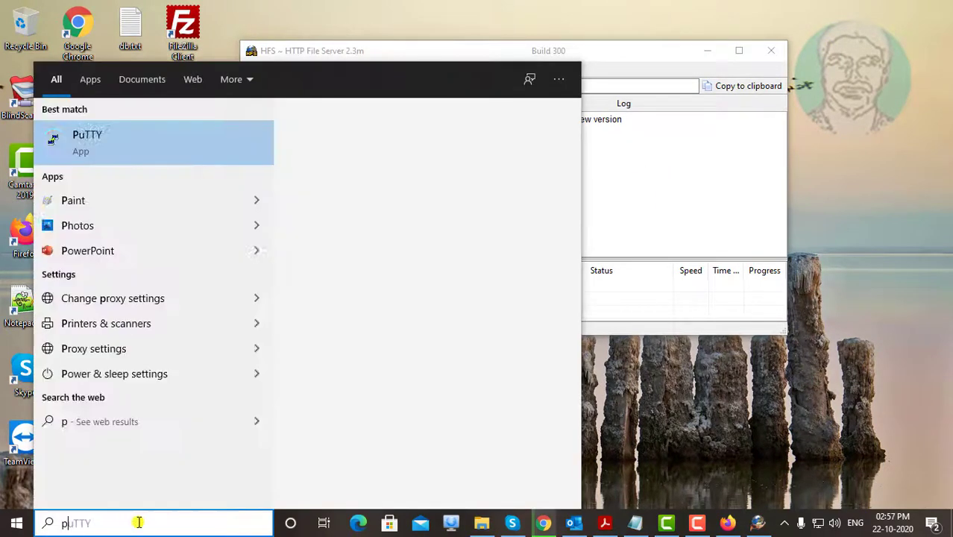
text(owershell)
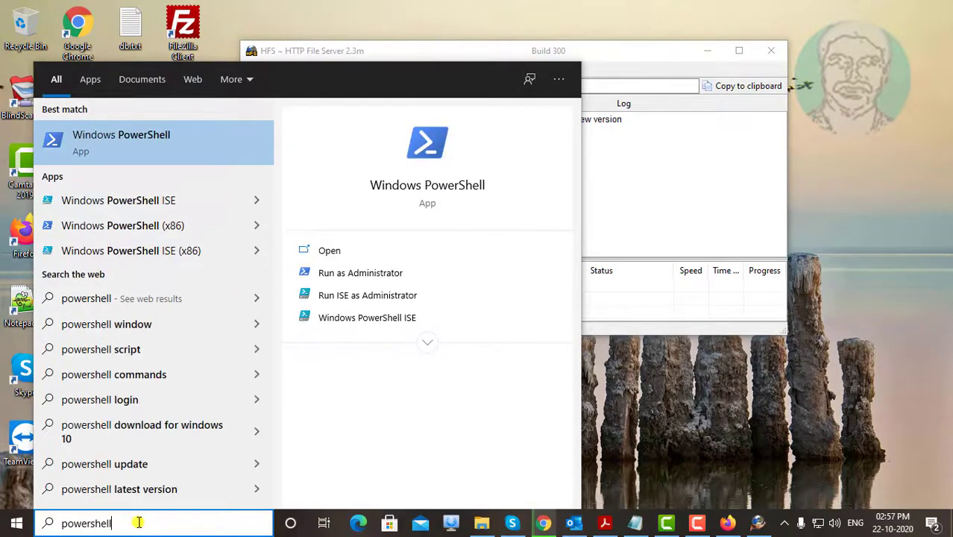
right_click(159, 135)
click(213, 158)
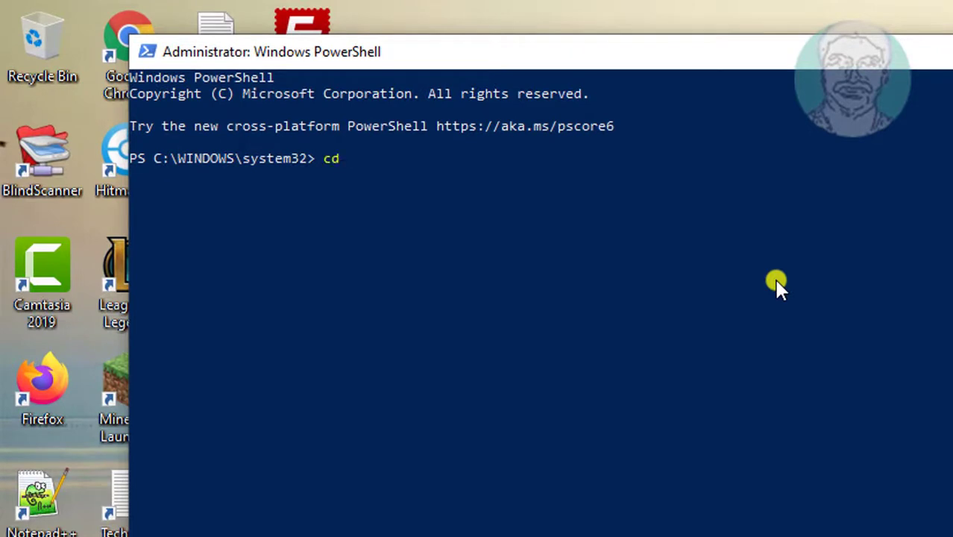
- Go up to C:\ with "cd ..", change into the ngrok folder with "cd ./ngrok/", and list its contents with "ls"
key(Return)
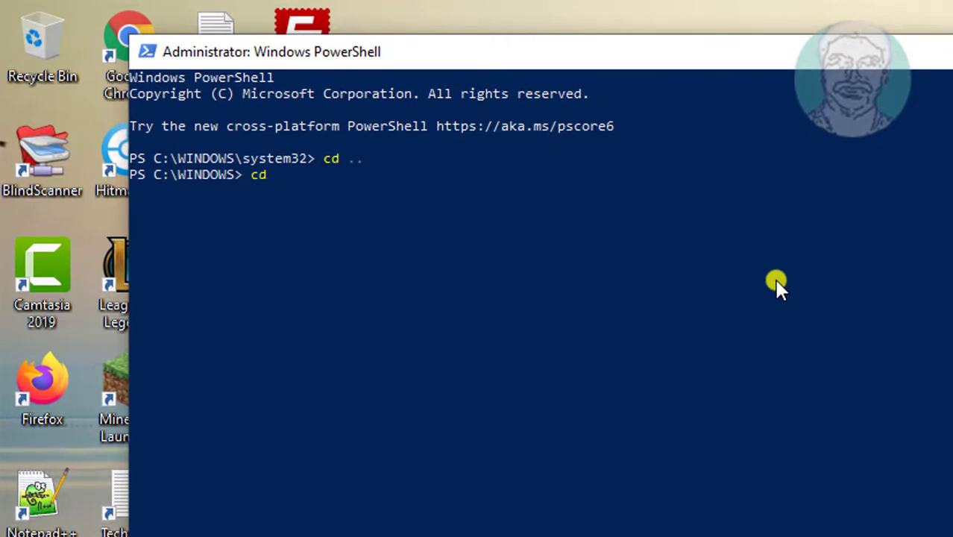
text(cd ..)
key(Return)
text(cd )
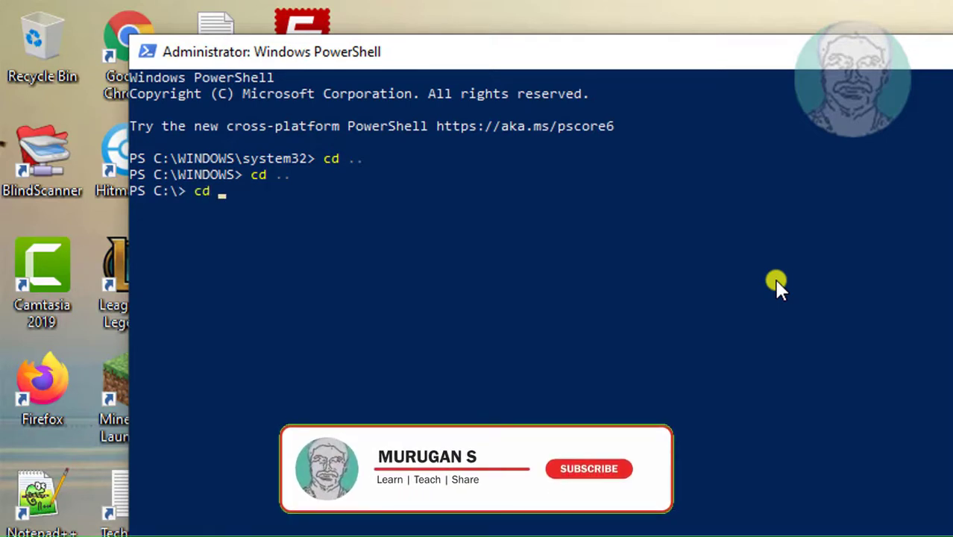
text(./)
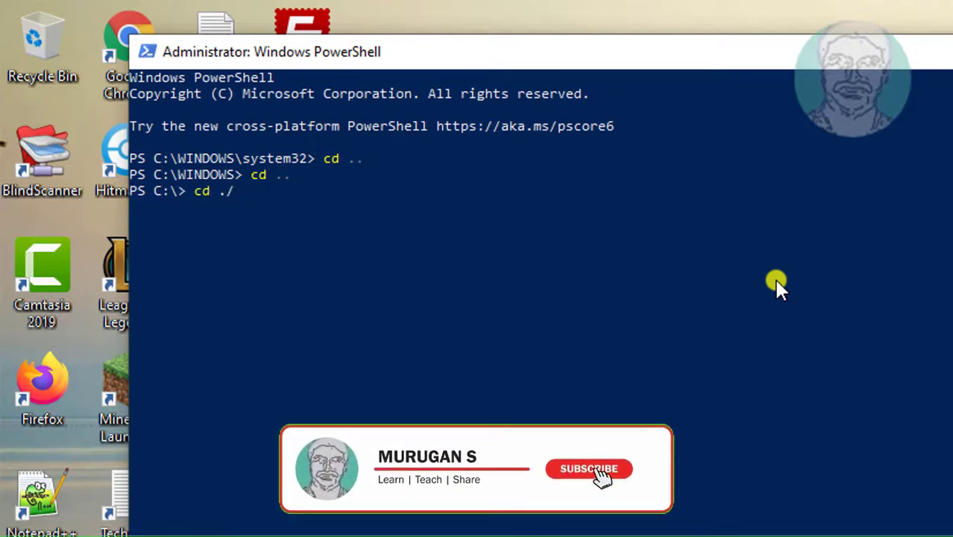
text(ng)
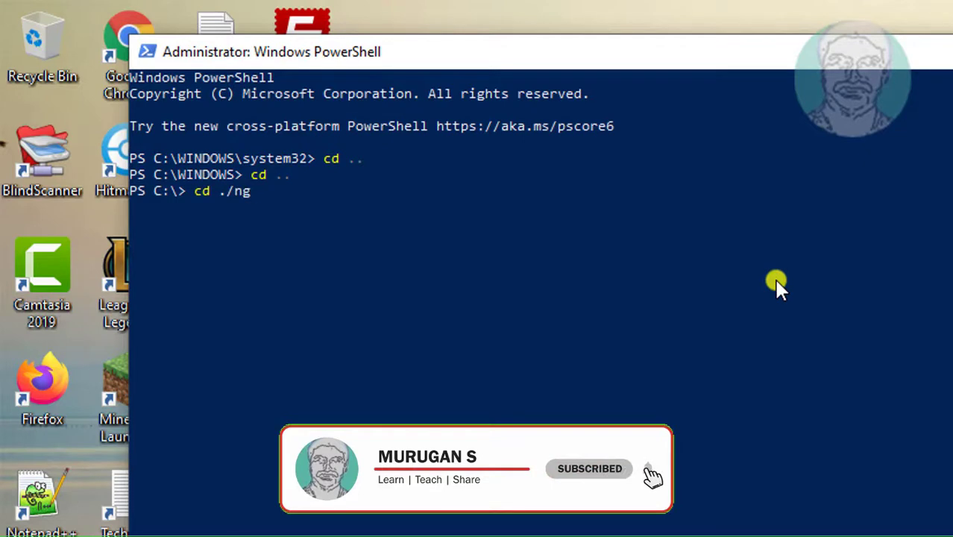
text(rok)
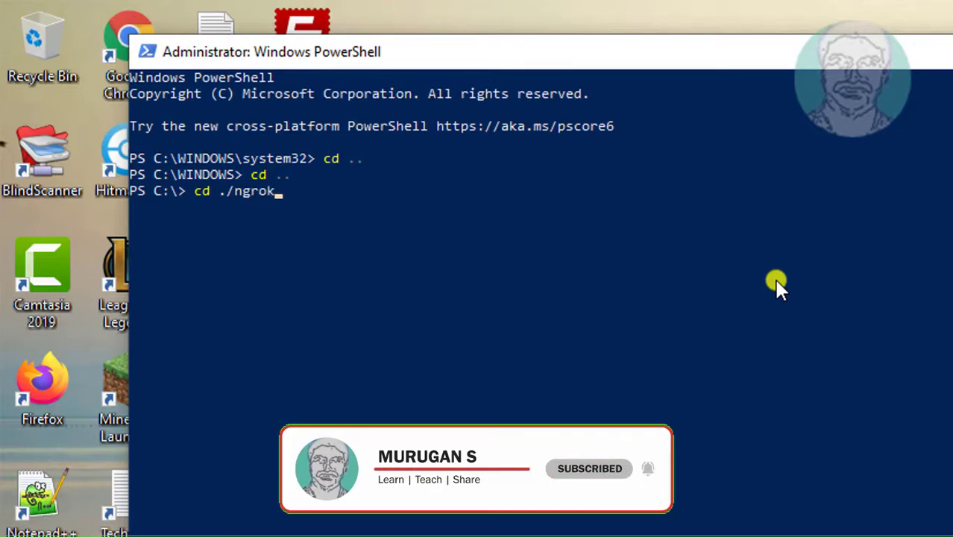
text(/)
key(Return)
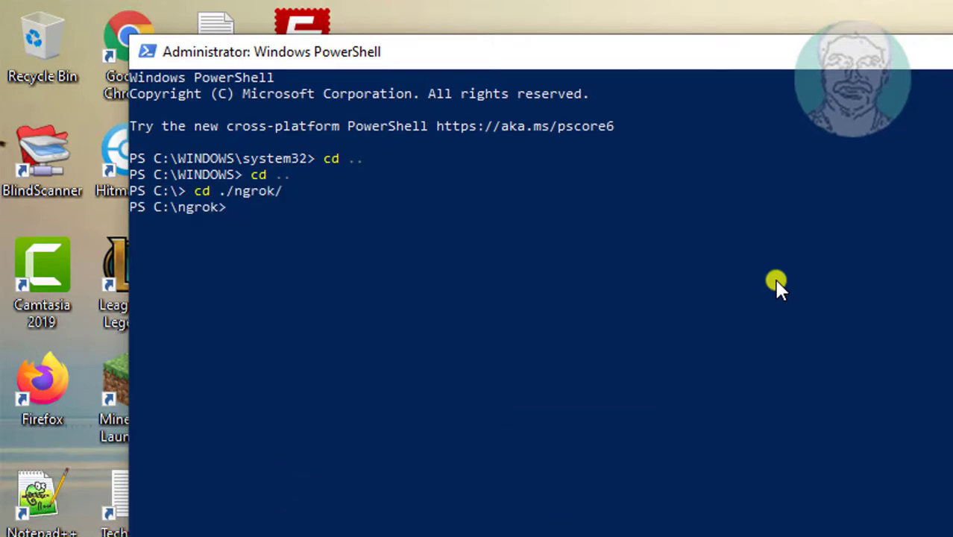
text(ls)
key(Return)
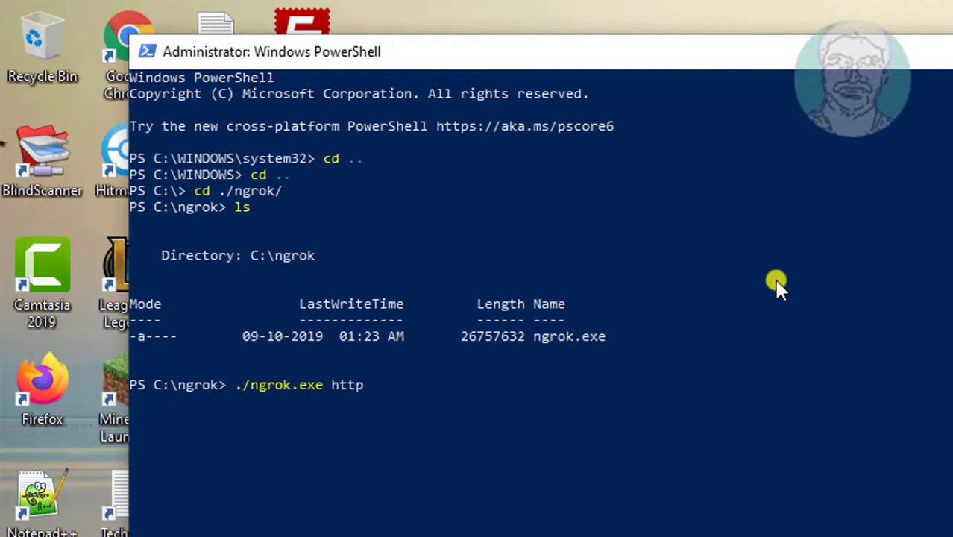
- Check the port number in HFS, complete the PowerShell command as "./ngrok.exe http 8081", and run it to start the tunnel
key(alt+Tab)
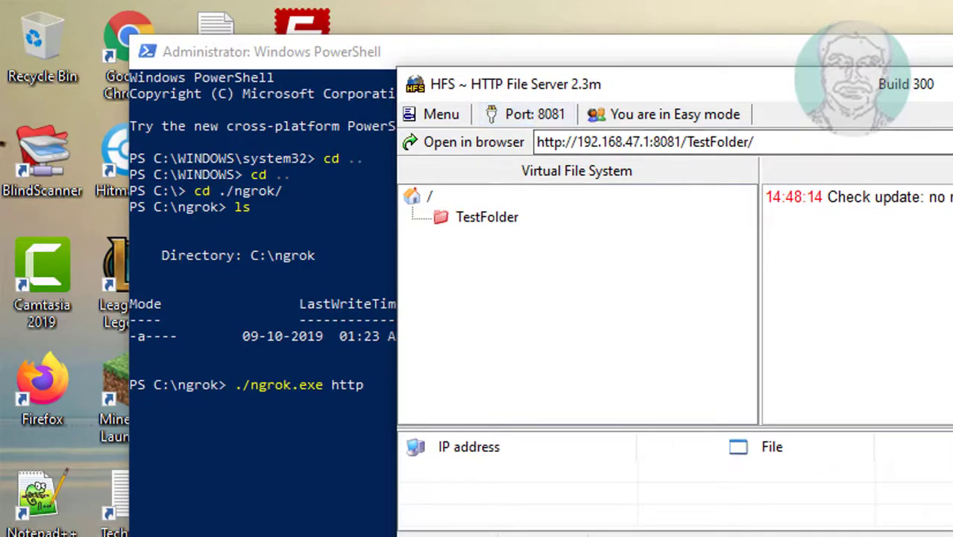
key(alt+Tab)
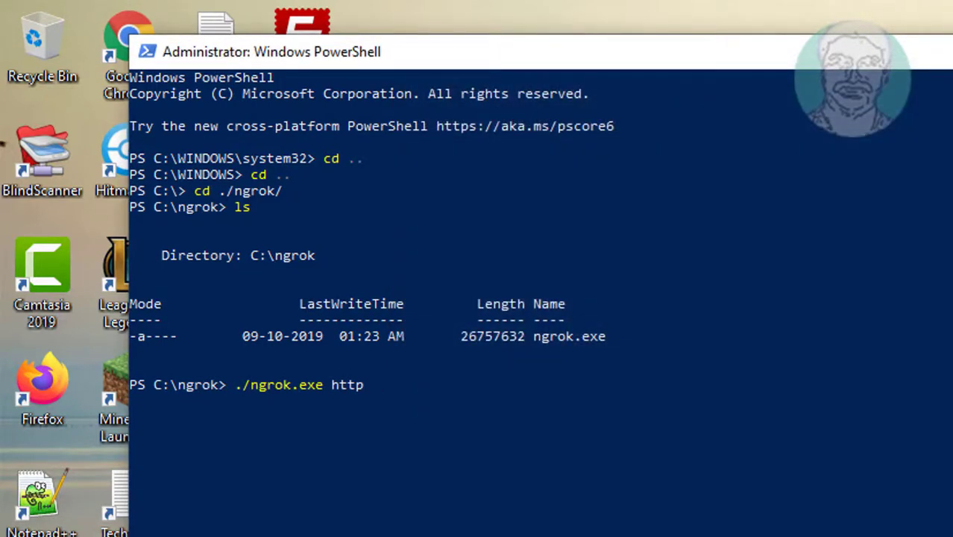
text(8081)
key(Return)
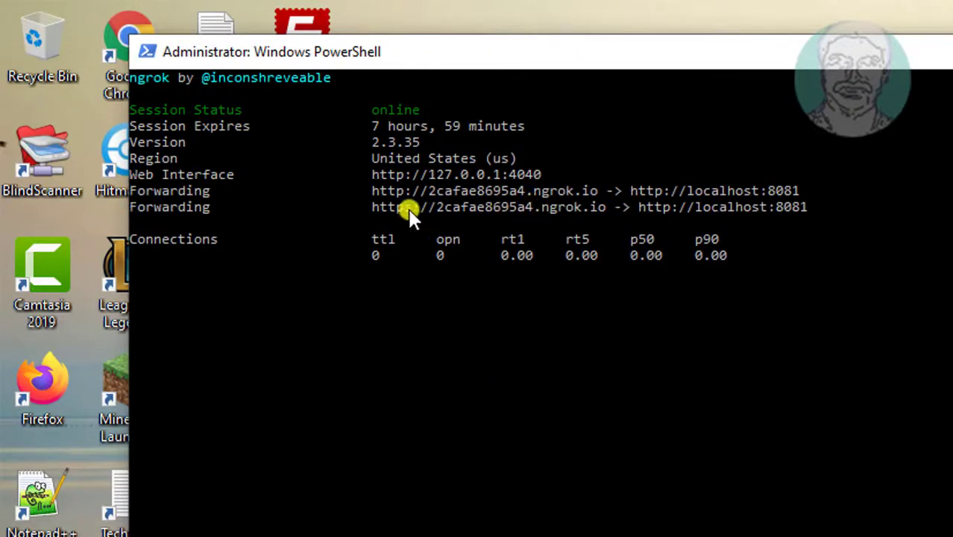
- Copy the http forwarding address ending in ngrok.io from the ngrok session output
drag(373, 191, 596, 191)
click(147, 51)
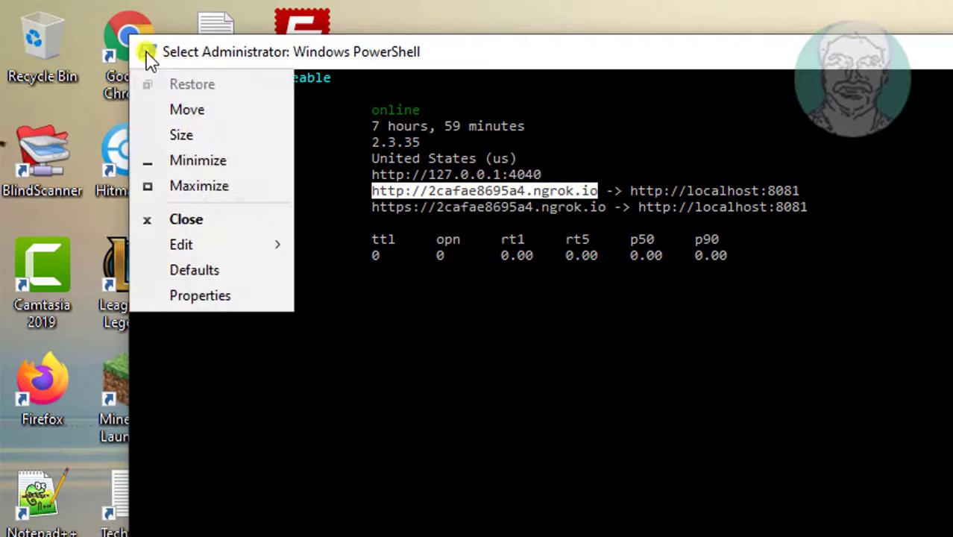
mouse_move(186, 247)
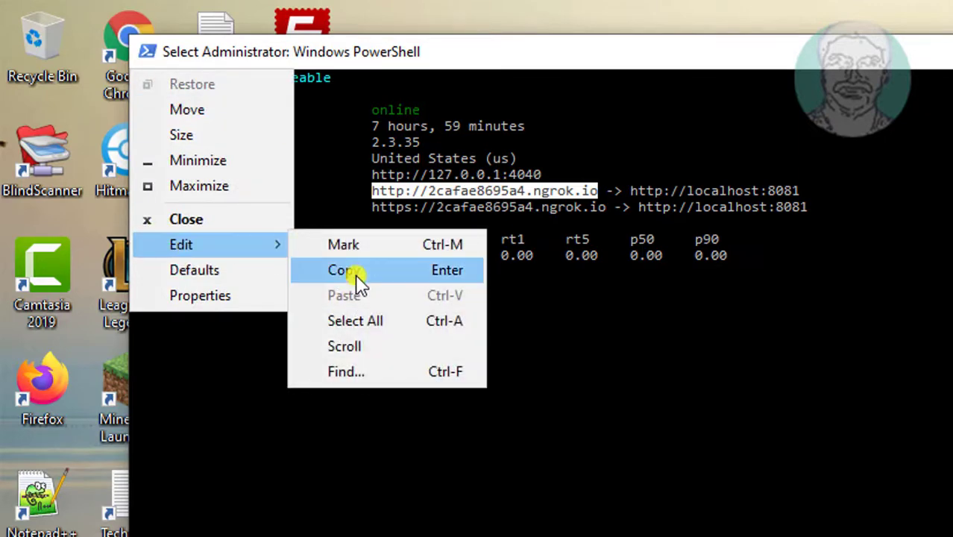
click(357, 271)
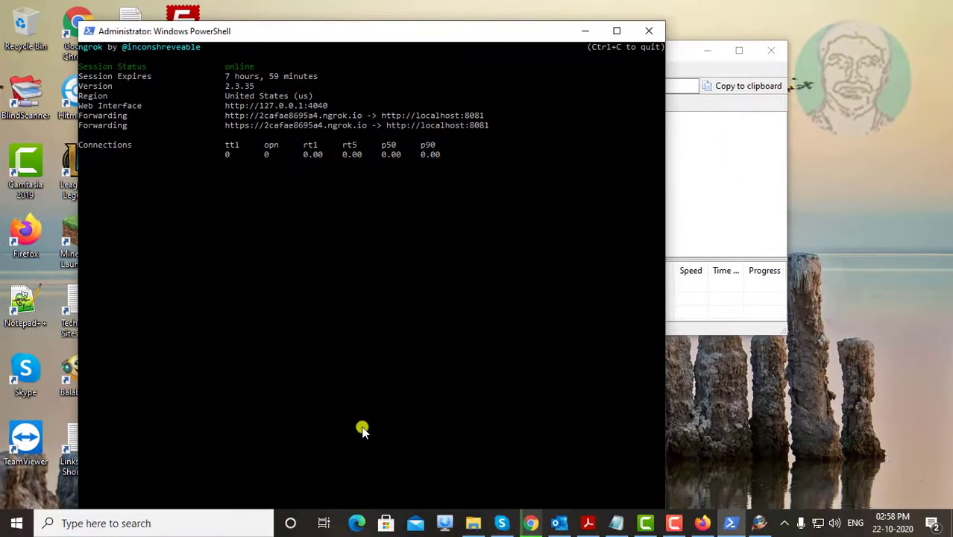
- Switch to Firefox and load the copied ngrok forwarding address in a new tab
click(702, 524)
click(325, 12)
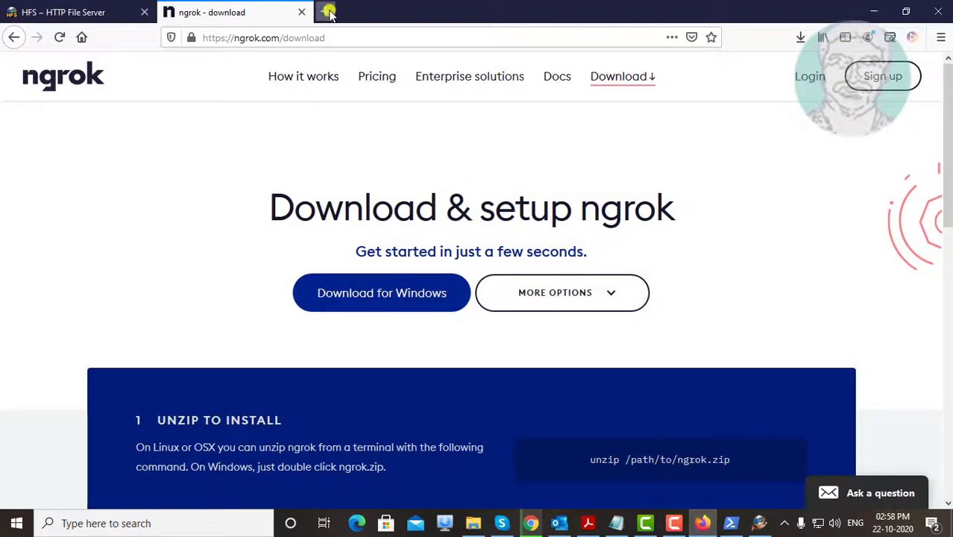
click(187, 36)
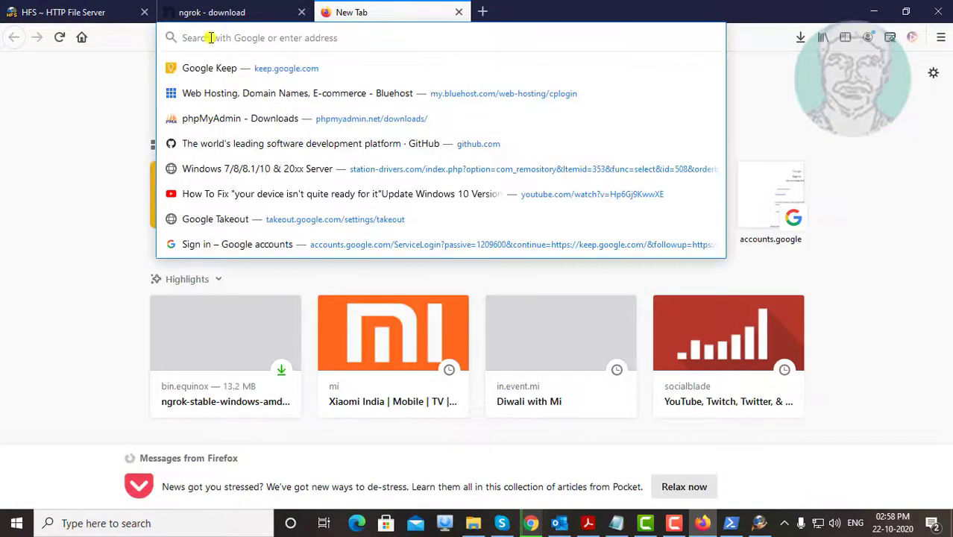
right_click(230, 37)
click(255, 113)
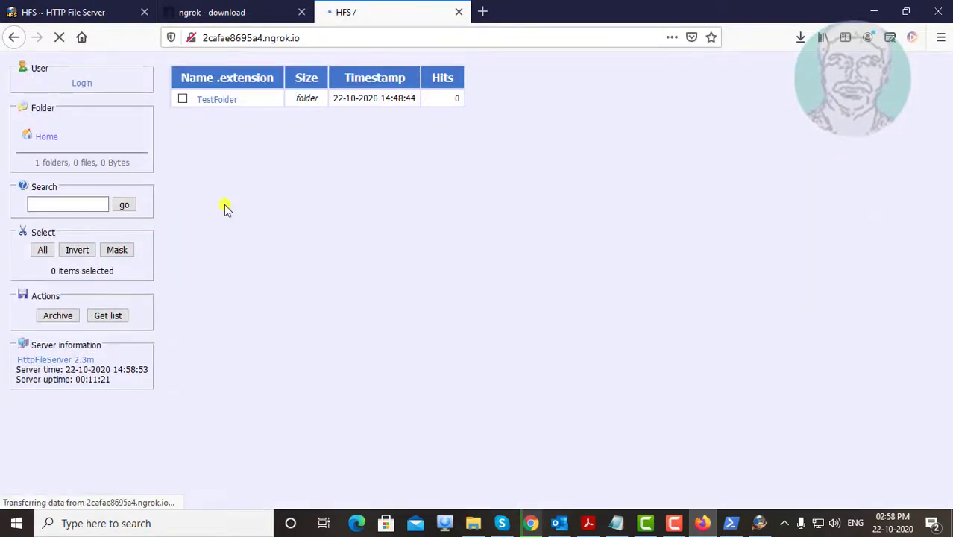
- Open test.txt inside the shared TestFolder through the ngrok address and highlight its line of text
click(224, 103)
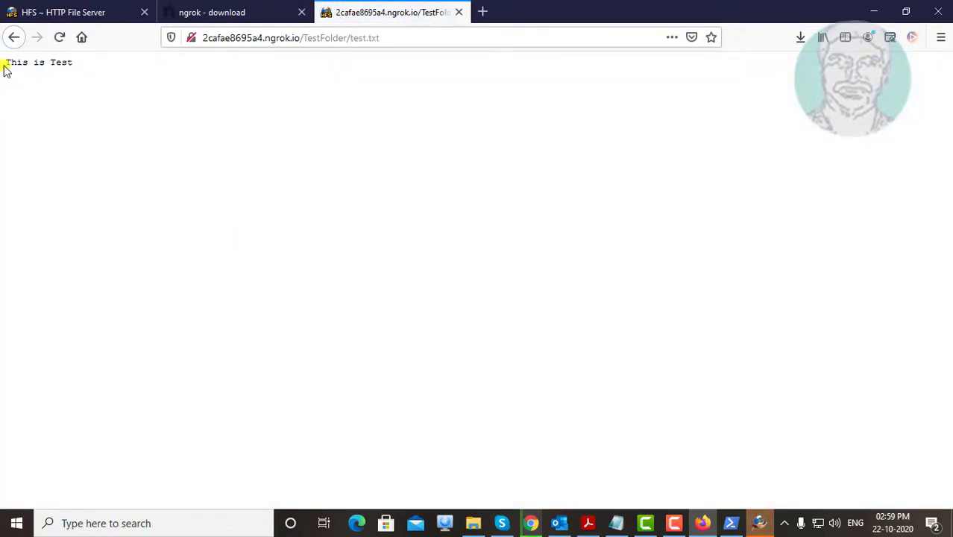
drag(4, 64, 103, 66)
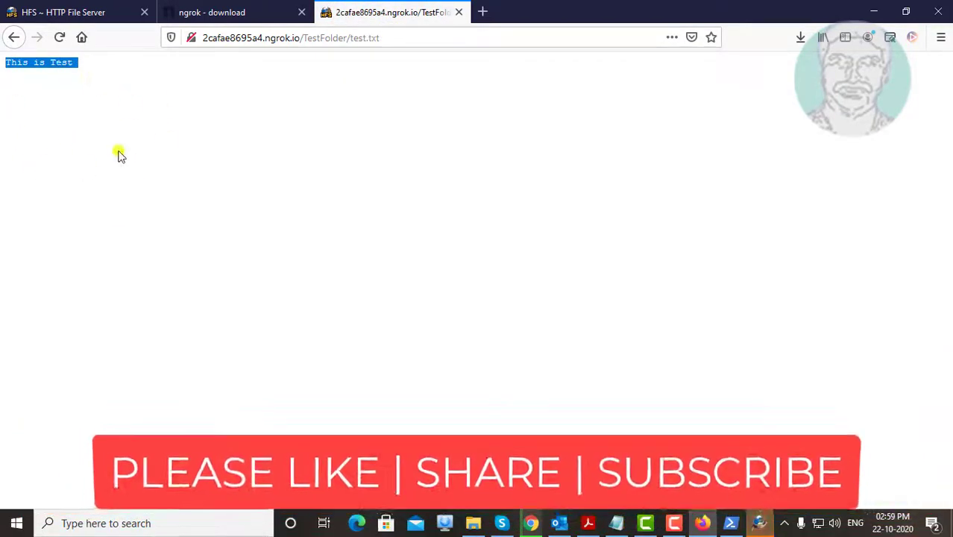